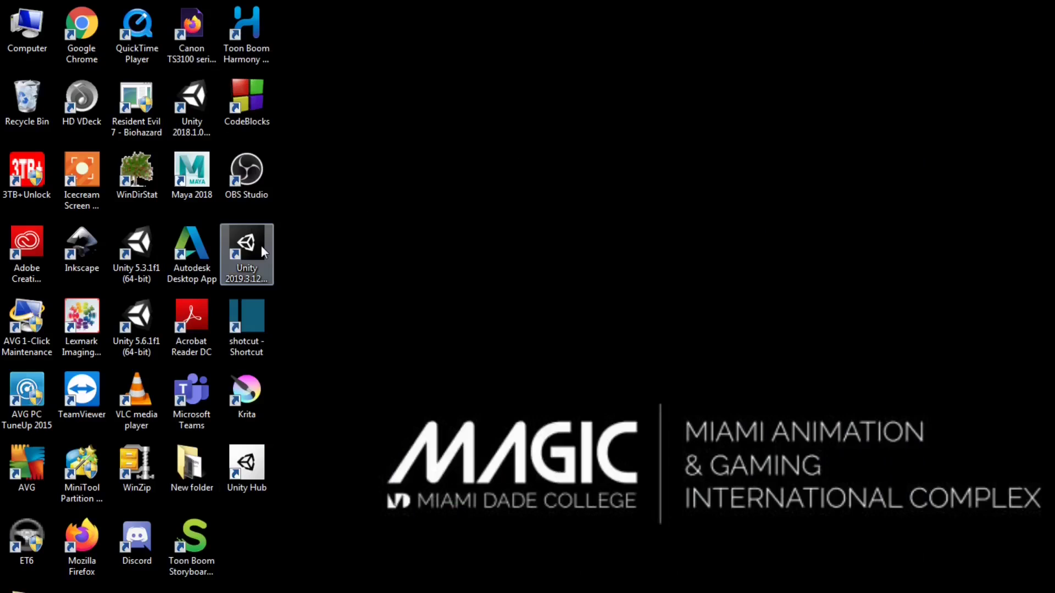
Launch Unity 2019.3.12f1 through Unity Hub and open the existing New Unity Project
double_click(257, 246)
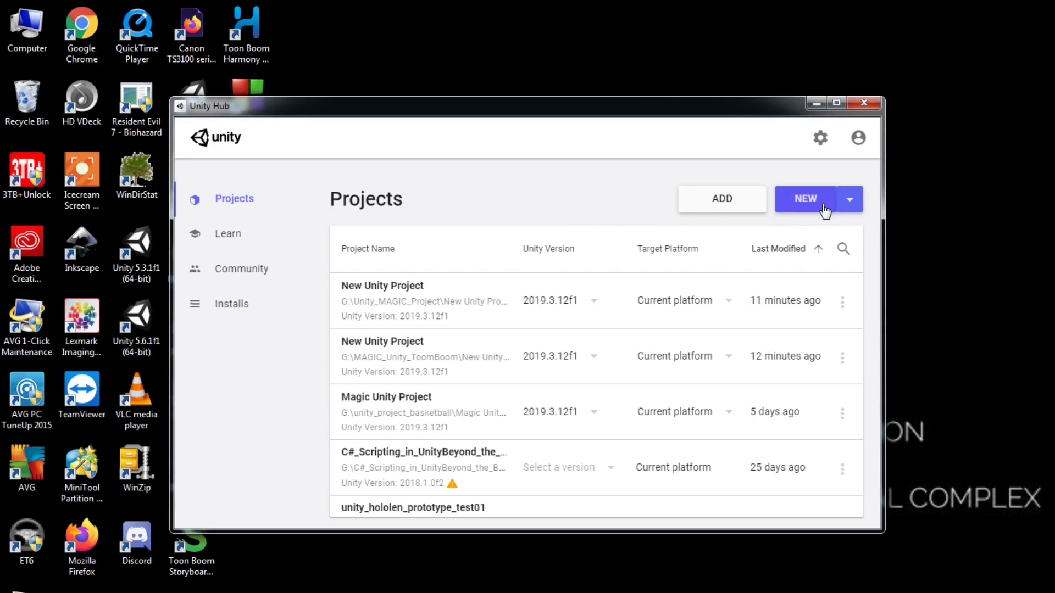
left_click(802, 201)
left_click(413, 302)
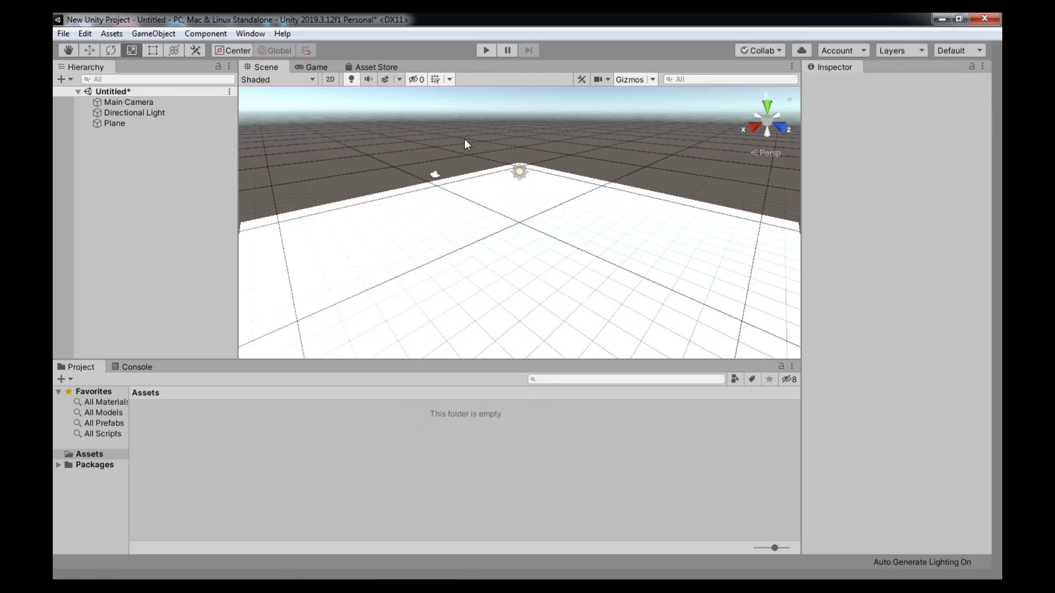
left_click(974, 49)
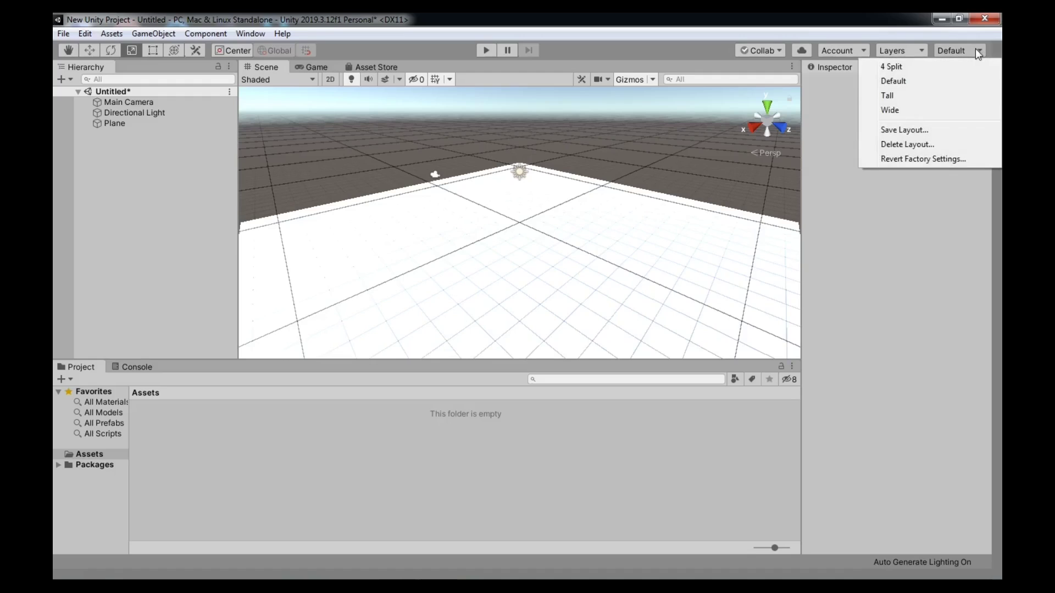
left_click(930, 112)
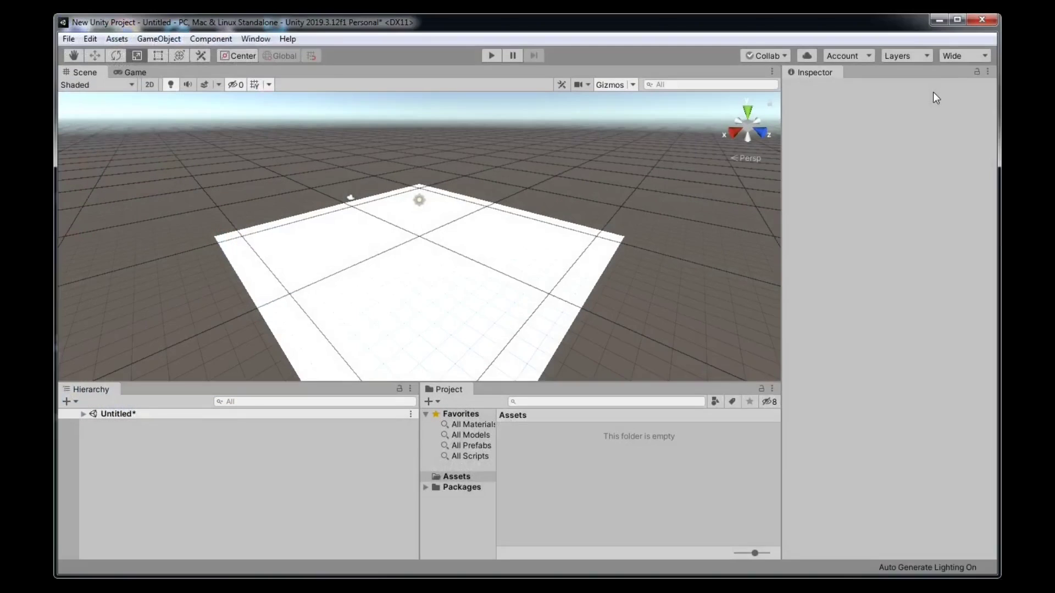
left_click(946, 61)
left_click(923, 101)
left_click(943, 61)
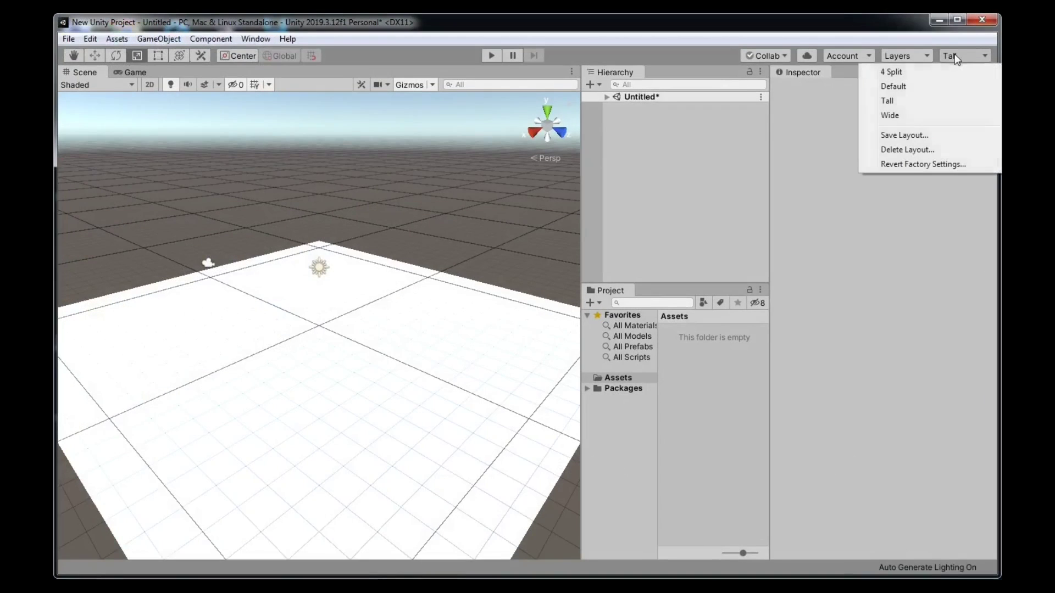
left_click(929, 78)
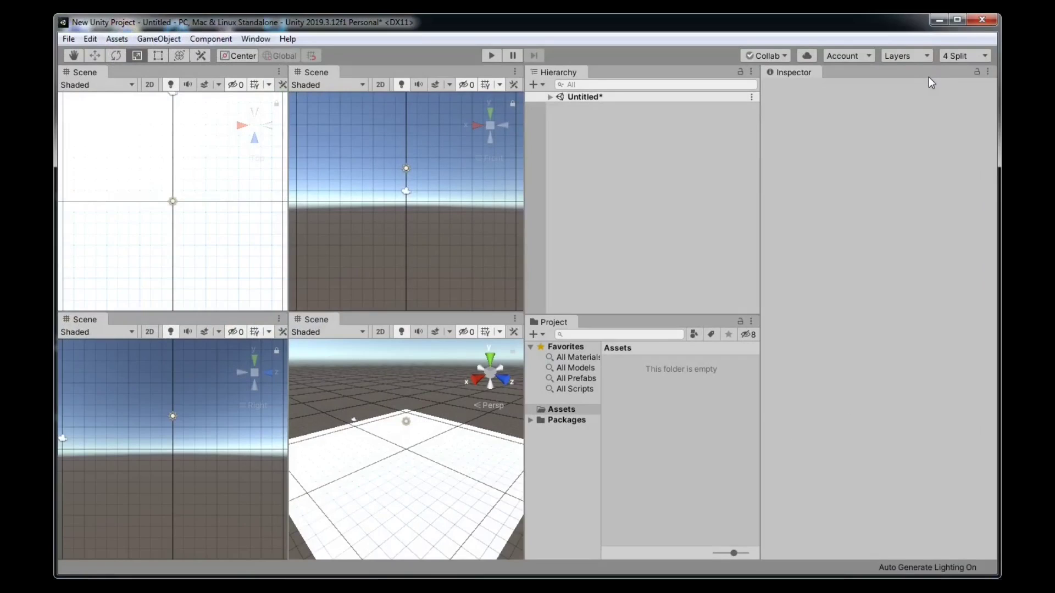
left_click(957, 57)
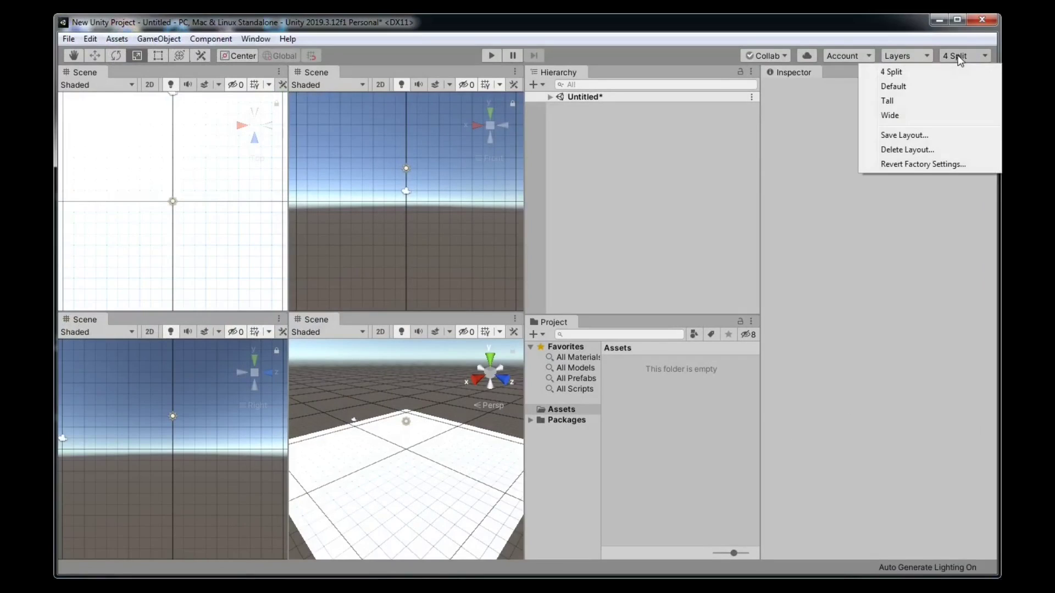
left_click(937, 96)
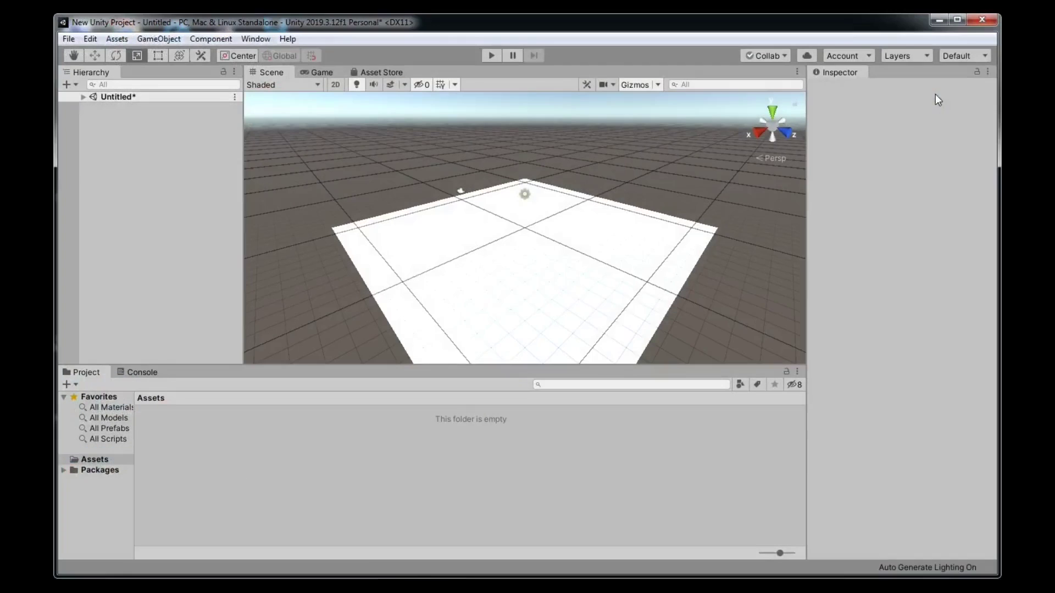
Turn on scene lighting, expand Untitled's objects, then play, pause and stop the scene
left_click(354, 86)
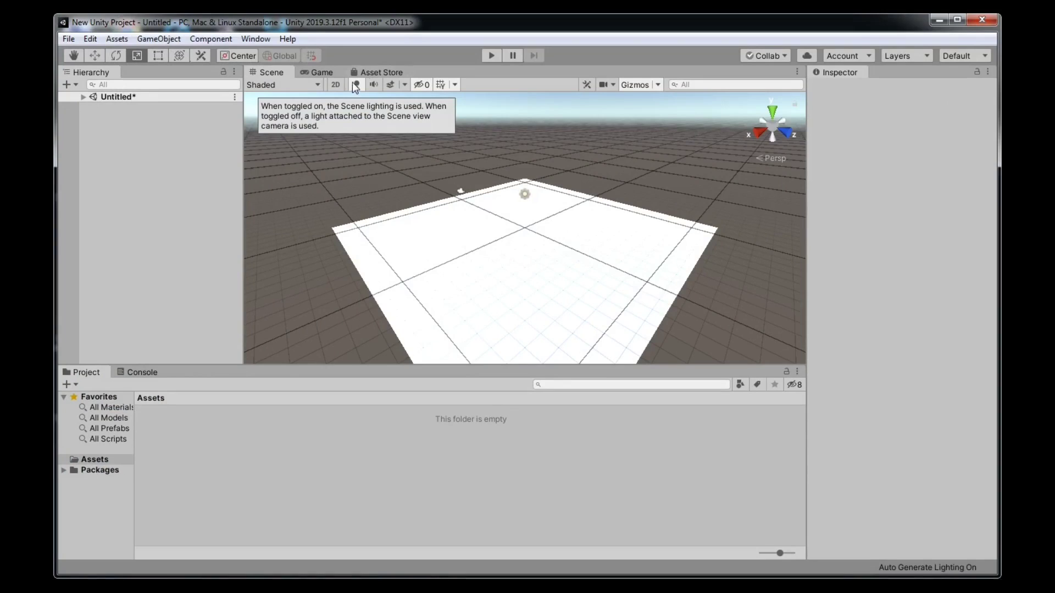
left_click(83, 97)
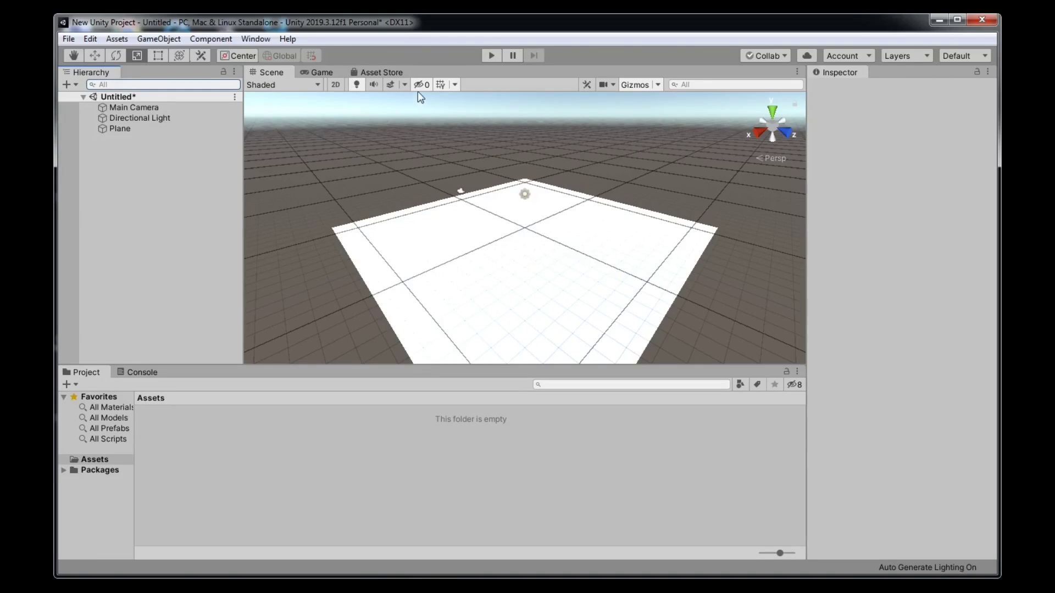
left_click(492, 56)
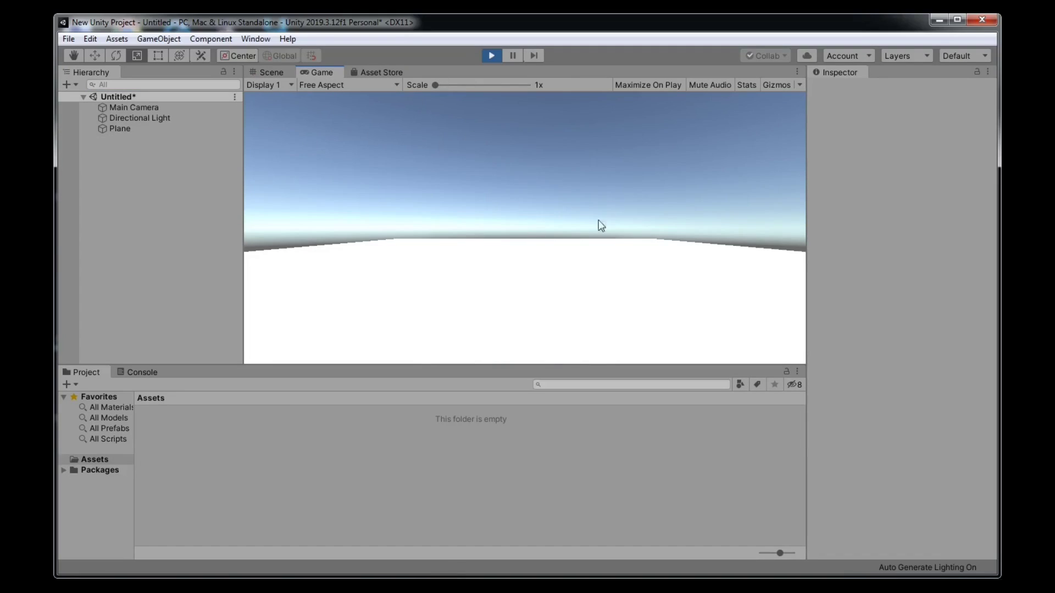
left_click(501, 55)
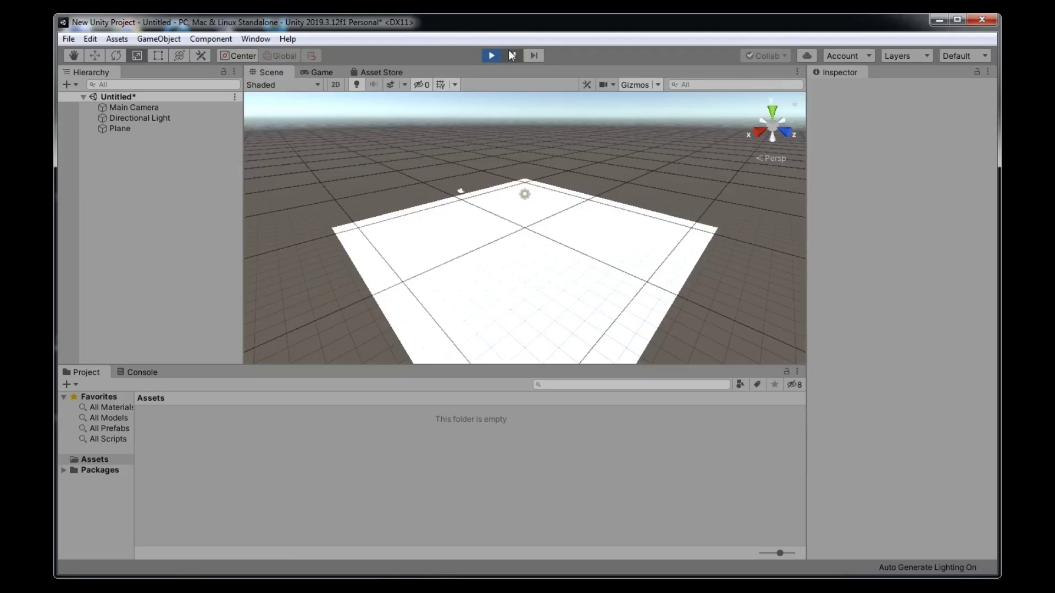
left_click(533, 55)
left_click(512, 57)
left_click(493, 55)
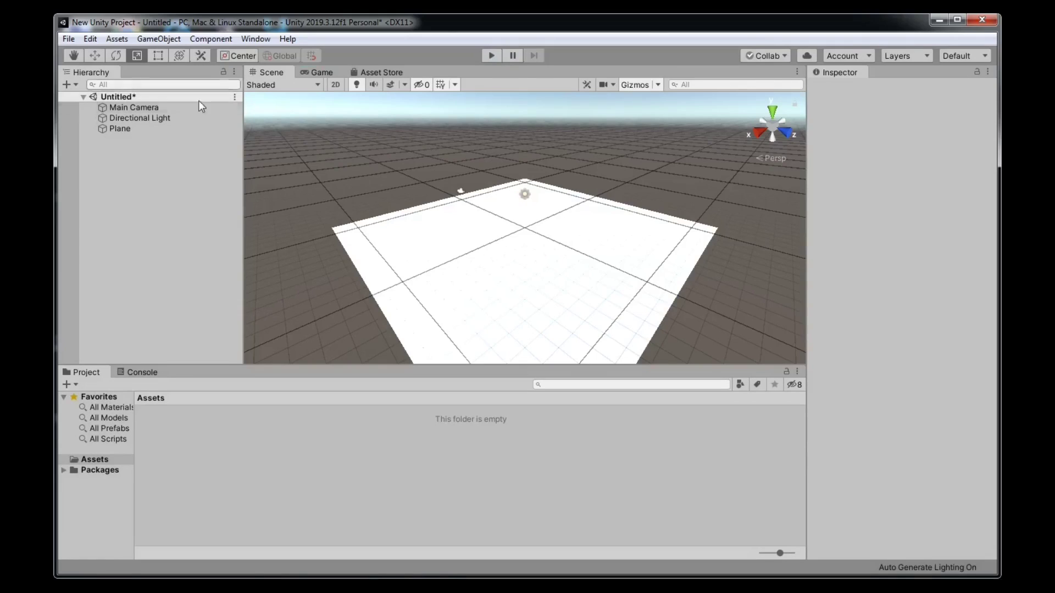
Create a Cube from GameObject > 3D Object > Cube
left_click(152, 37)
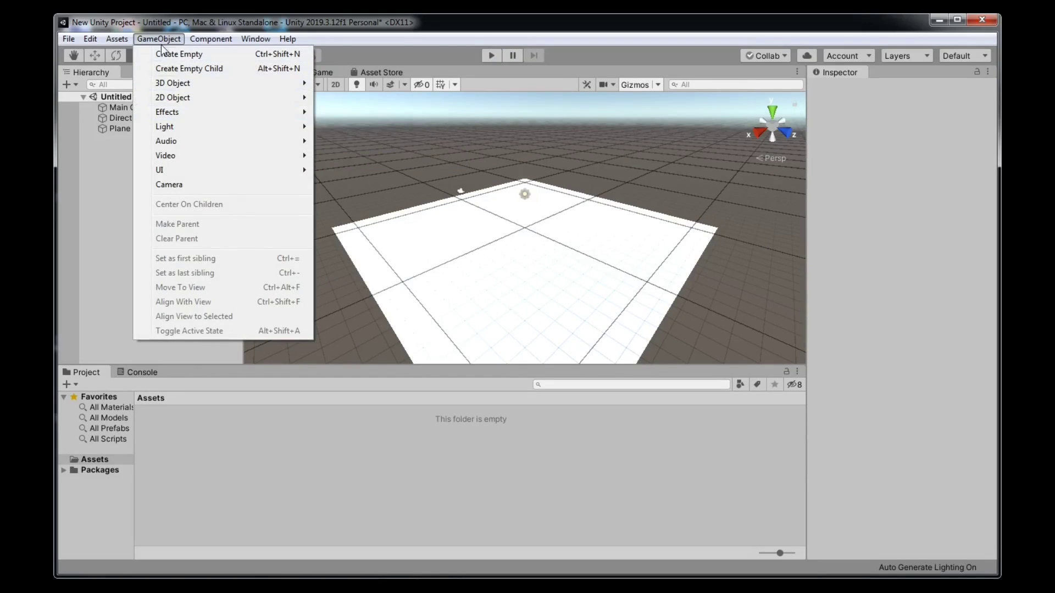
mouse_move(170, 83)
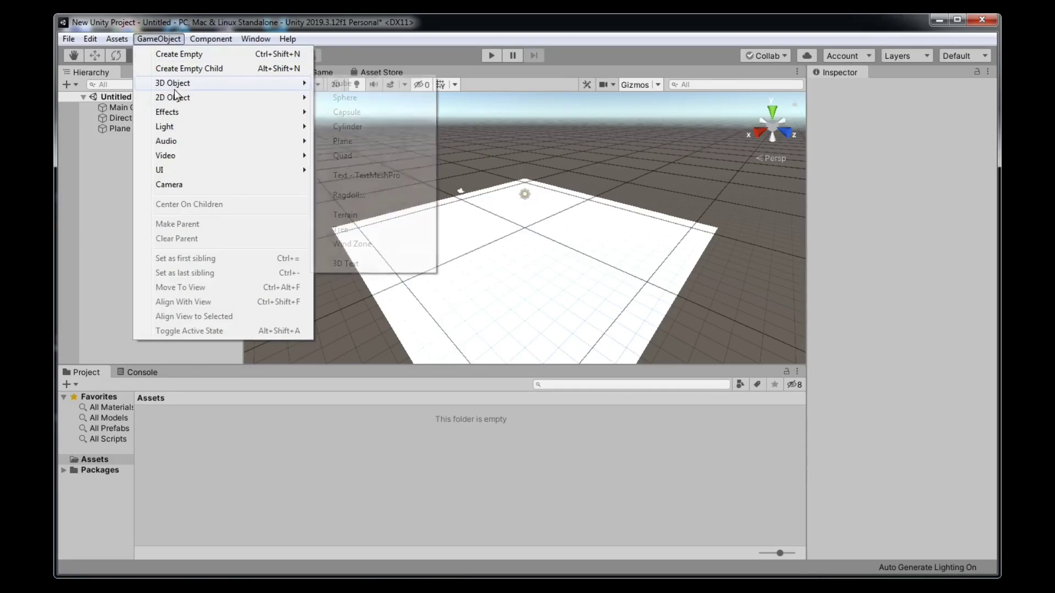
left_click(368, 83)
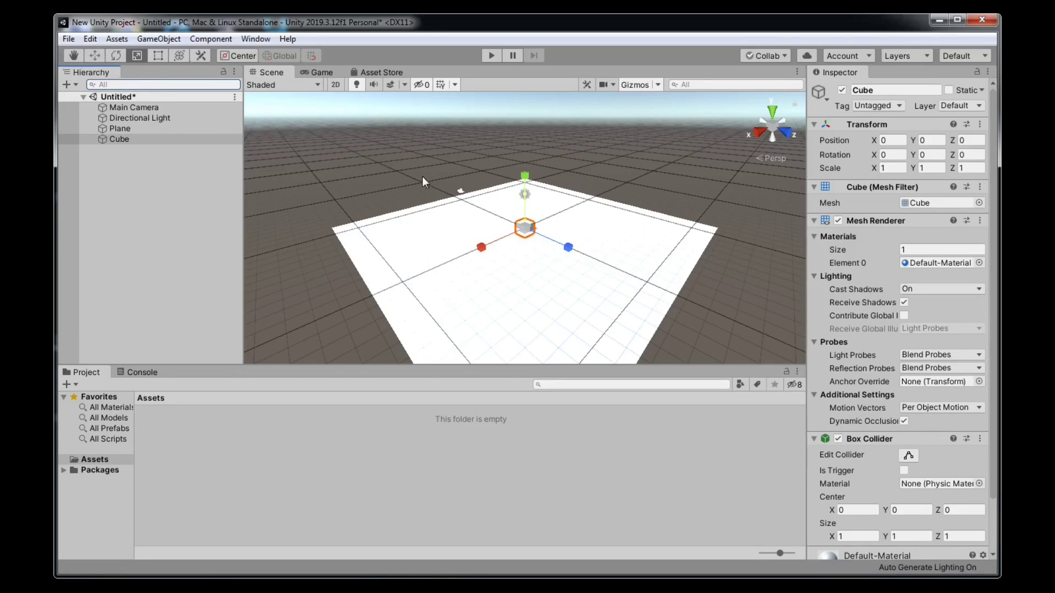
Pan the view to reframe the plane and nudge the cube along X and Y
left_click(74, 55)
left_click_drag(565, 239, 528, 214)
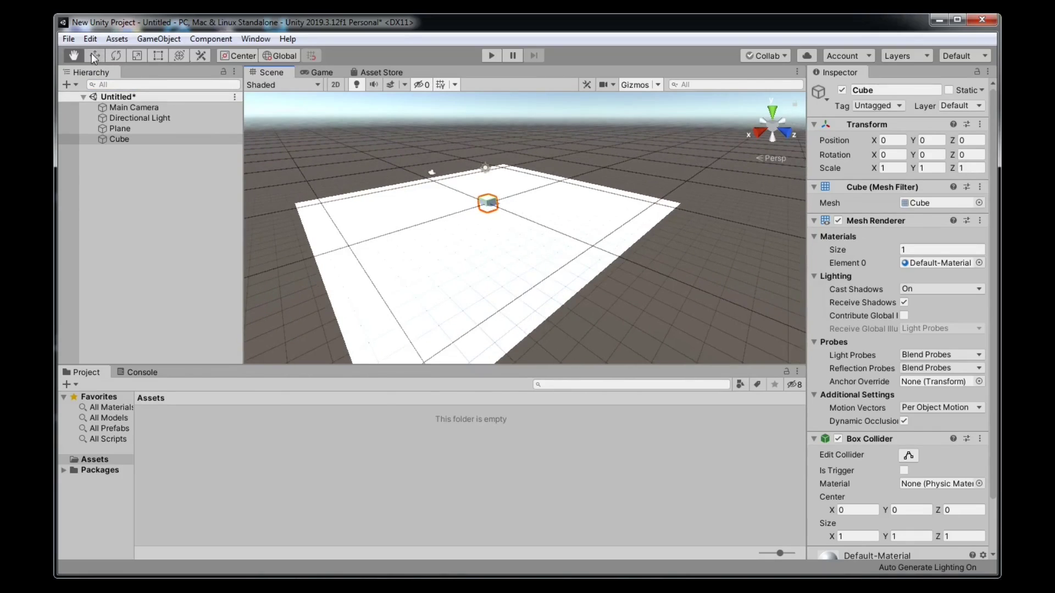
left_click(92, 54)
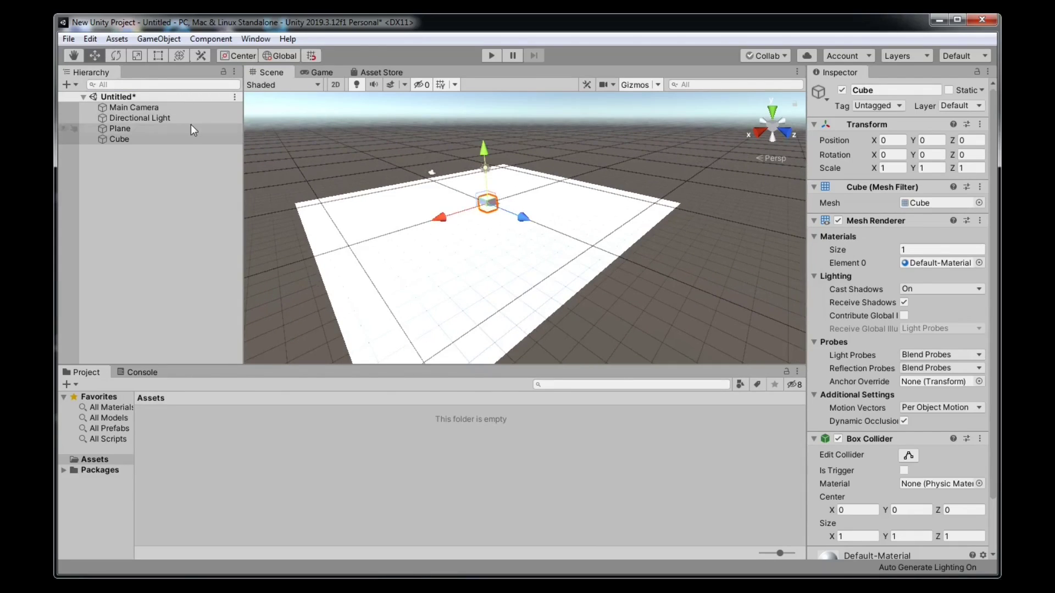
left_click_drag(440, 219, 443, 221)
left_click_drag(483, 148, 487, 142)
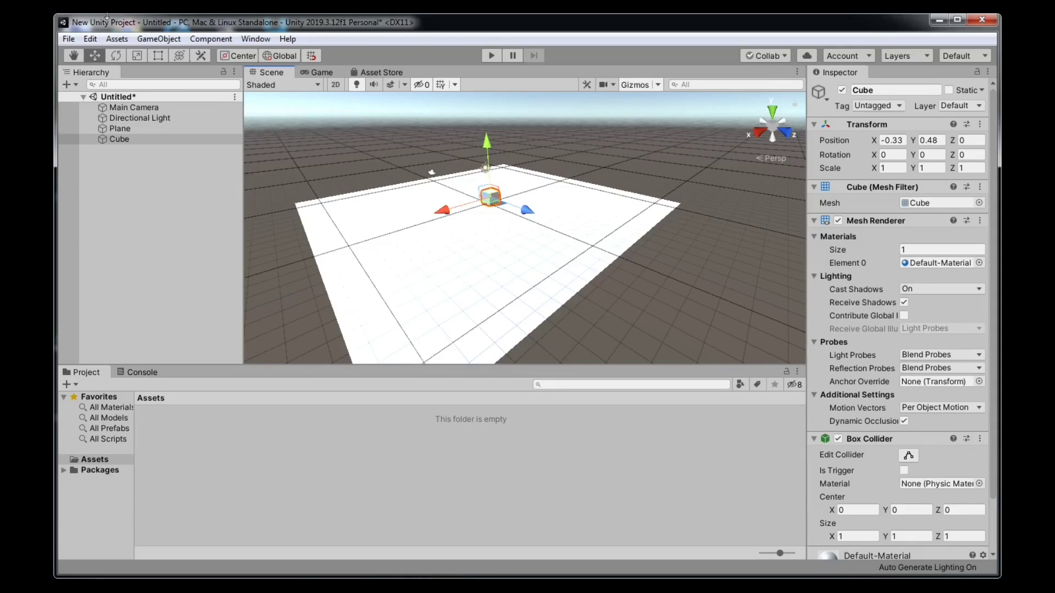
Rotate the cube about 29° on Y, scale it to about 2.4, and lift it to Y 1.25
left_click(124, 57)
scroll(527, 181, "up", 2)
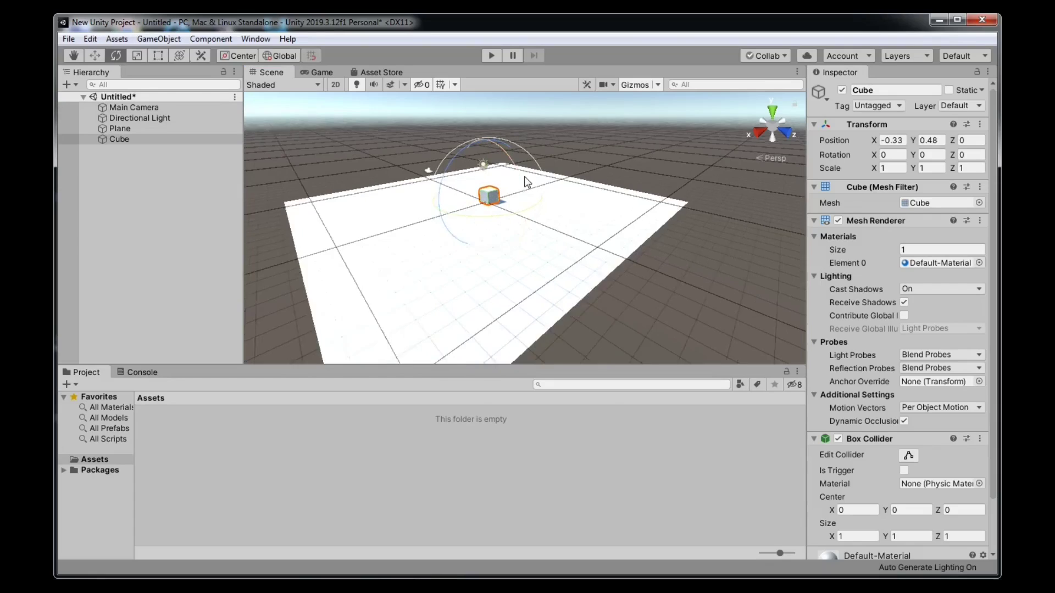
left_click_drag(469, 212, 449, 193)
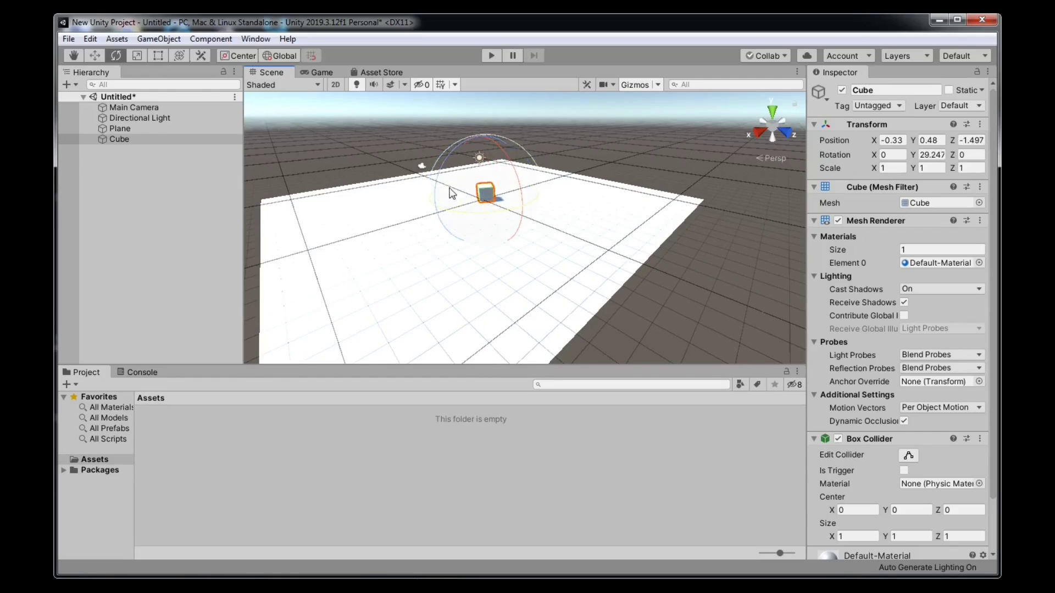
left_click(136, 56)
left_click_drag(486, 193, 577, 195)
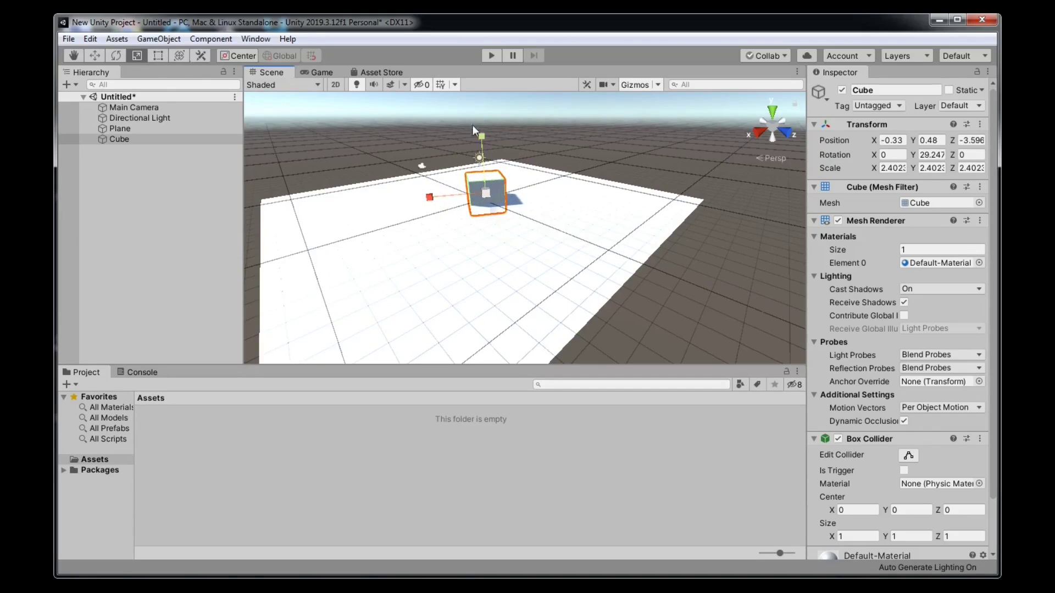
left_click(95, 55)
left_click_drag(480, 136, 481, 127)
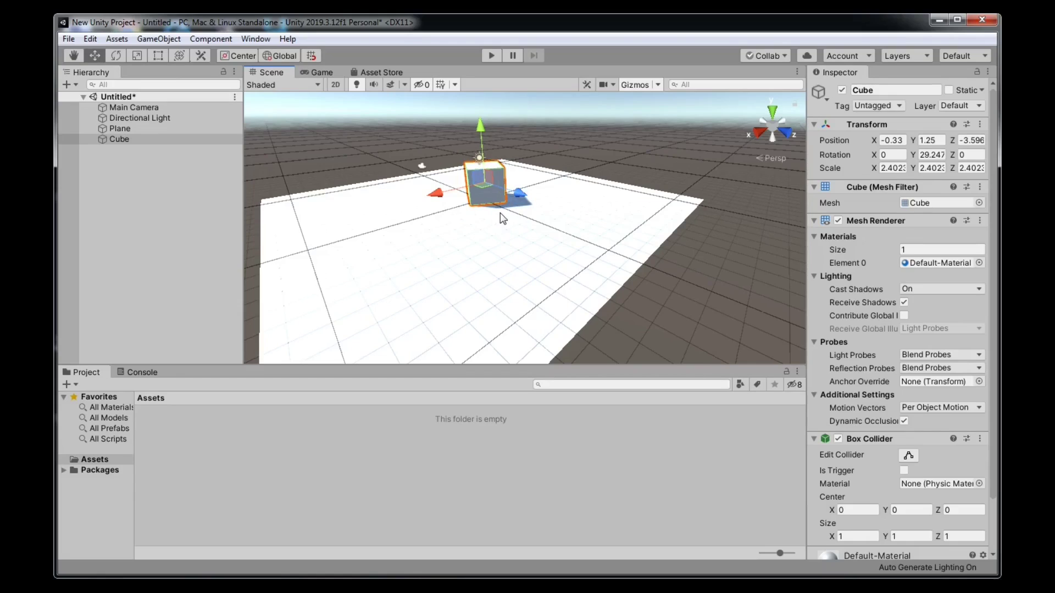
Stretch the cube to 3.17 × 2.14 × 3.20, then slide it to X -0.11 and tilt it
left_click(154, 56)
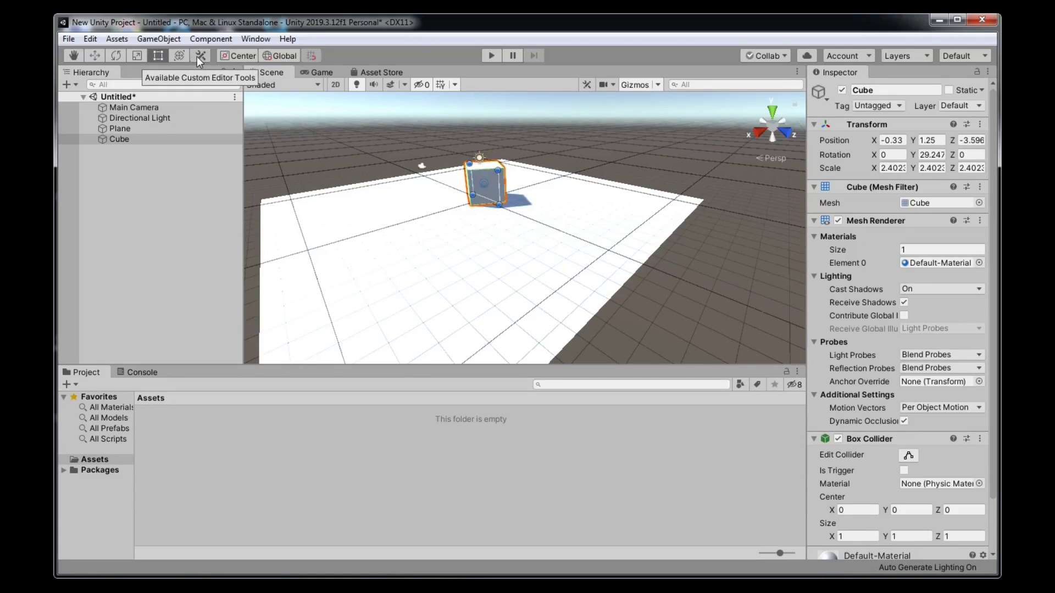
scroll(500, 170, "up", 4)
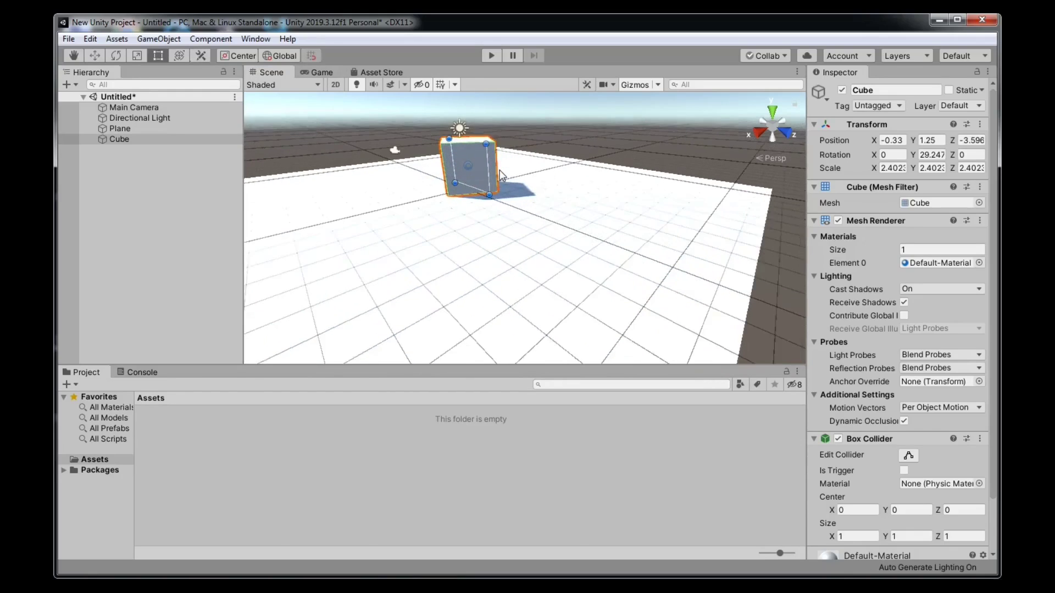
scroll(499, 170, "up", 2)
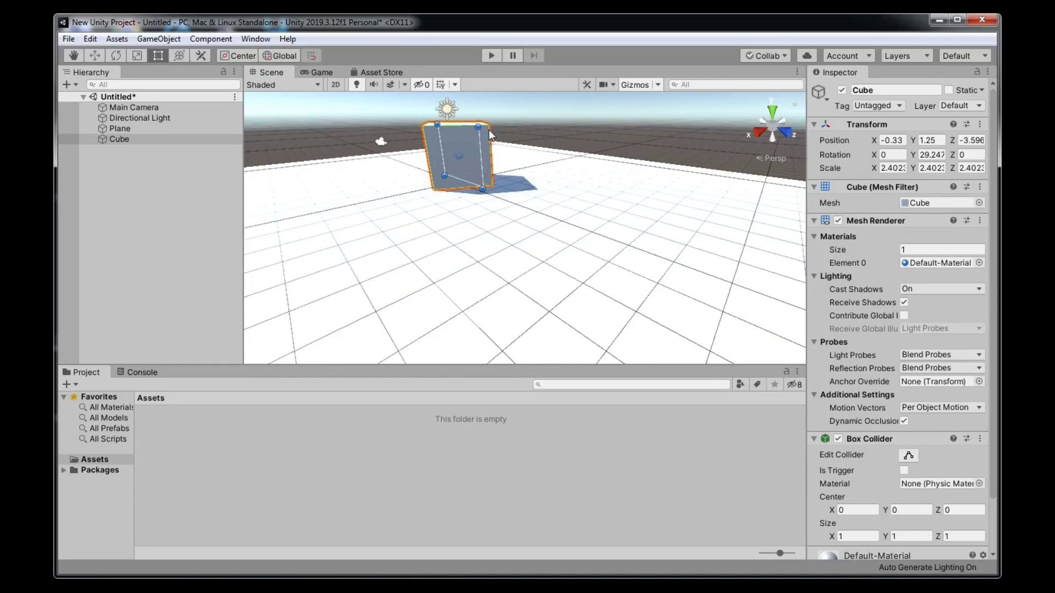
left_click_drag(480, 126, 544, 158)
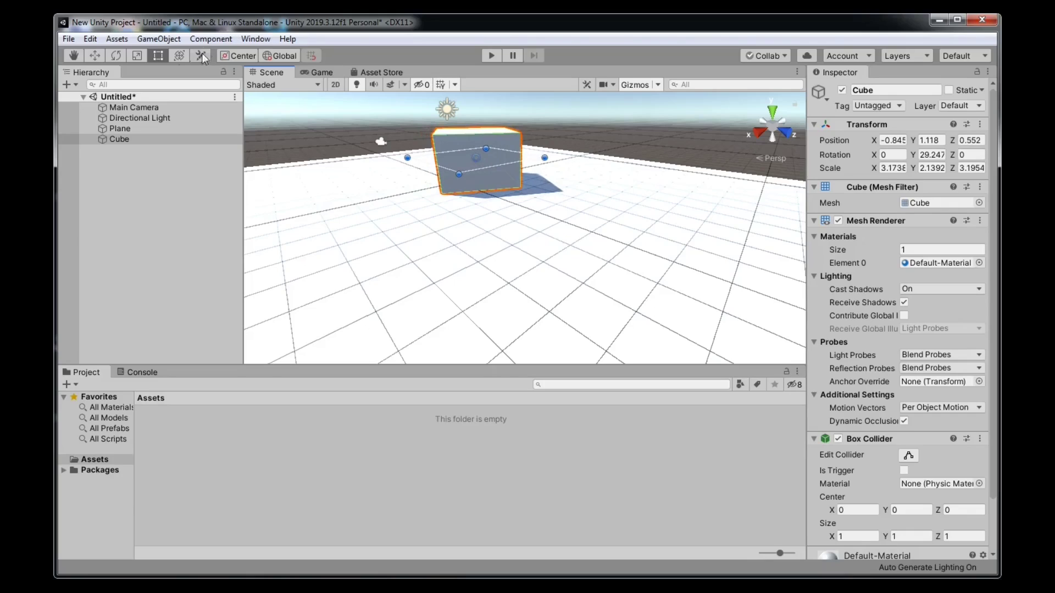
left_click(179, 55)
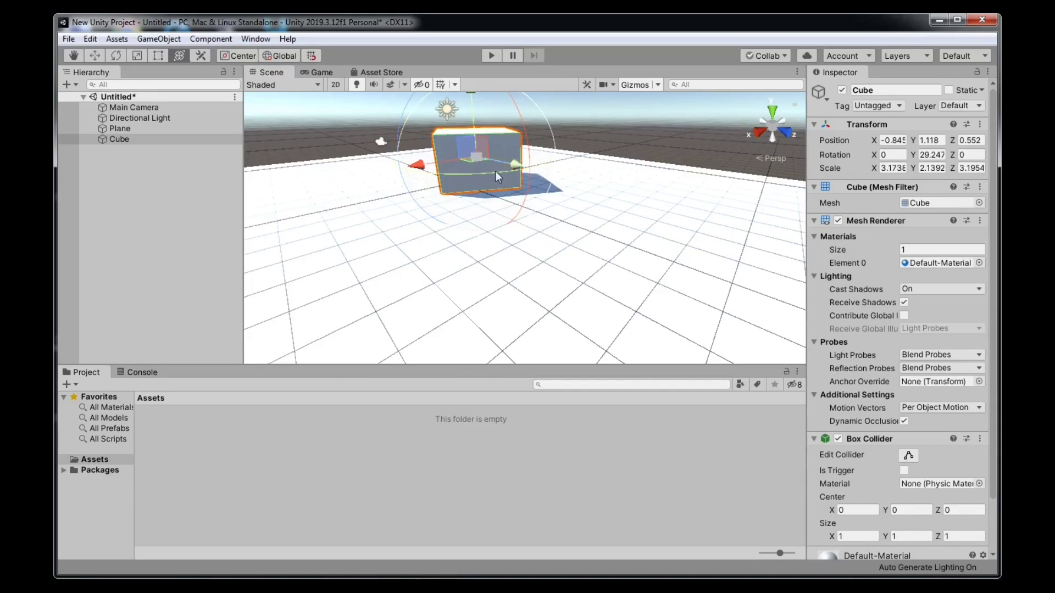
left_click_drag(445, 150, 493, 95)
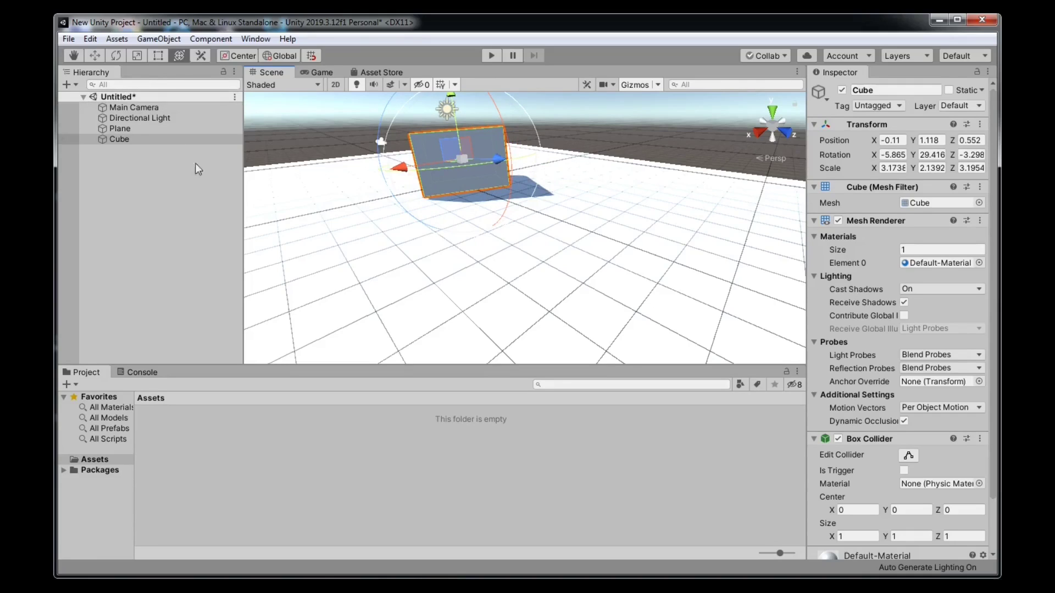
scroll(384, 170, "up", 5)
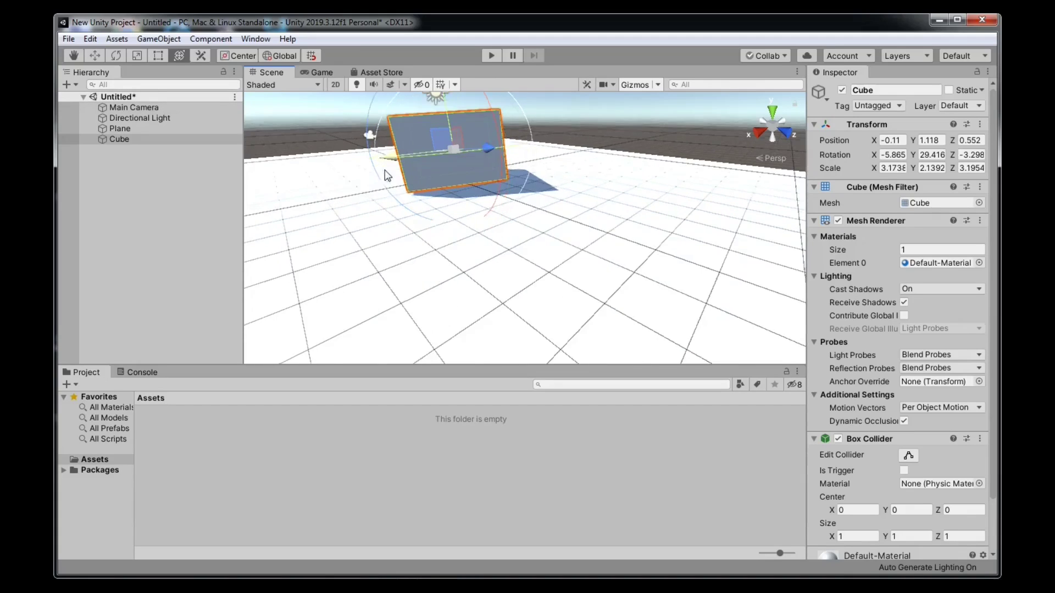
scroll(383, 173, "down", 5)
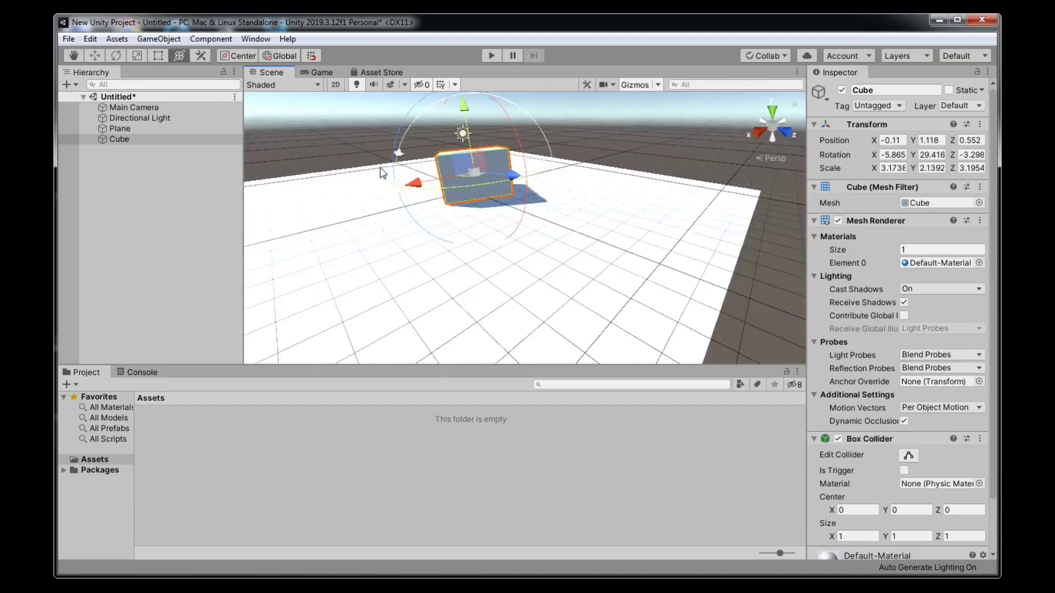
scroll(379, 168, "down", 5)
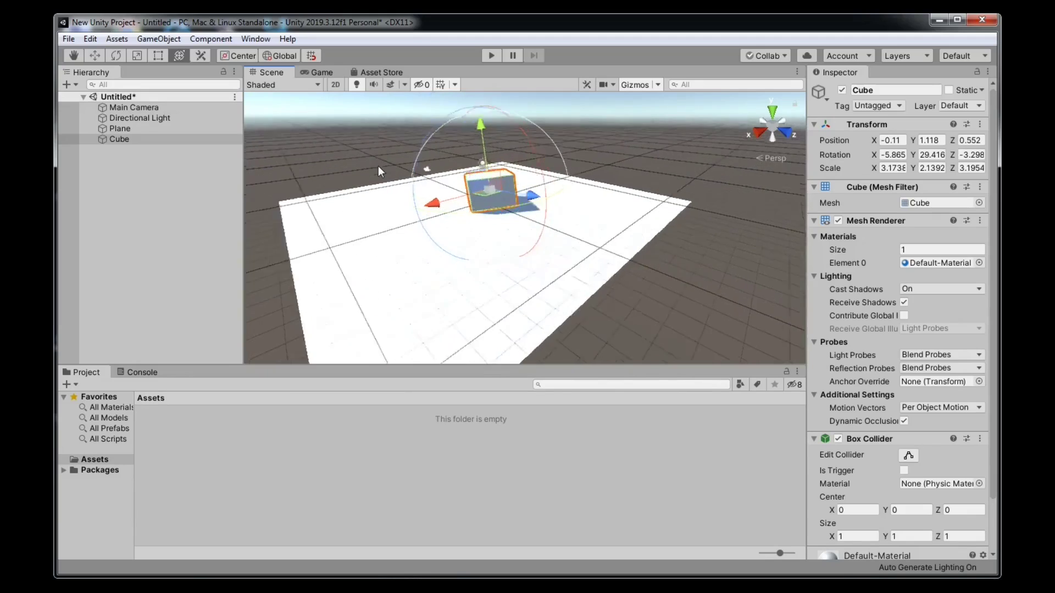
scroll(378, 165, "up", 7)
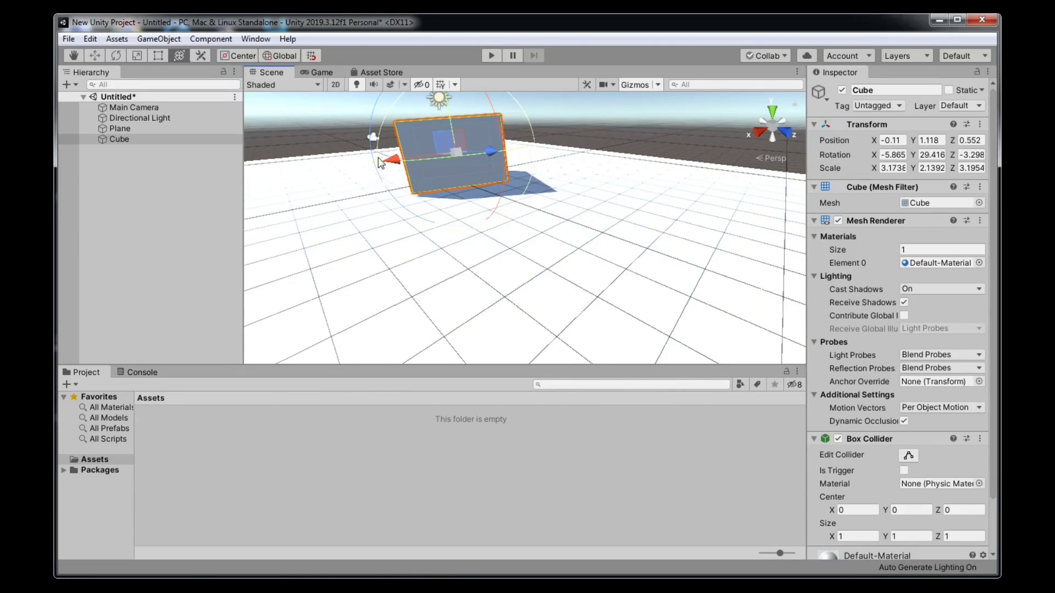
key("alt")
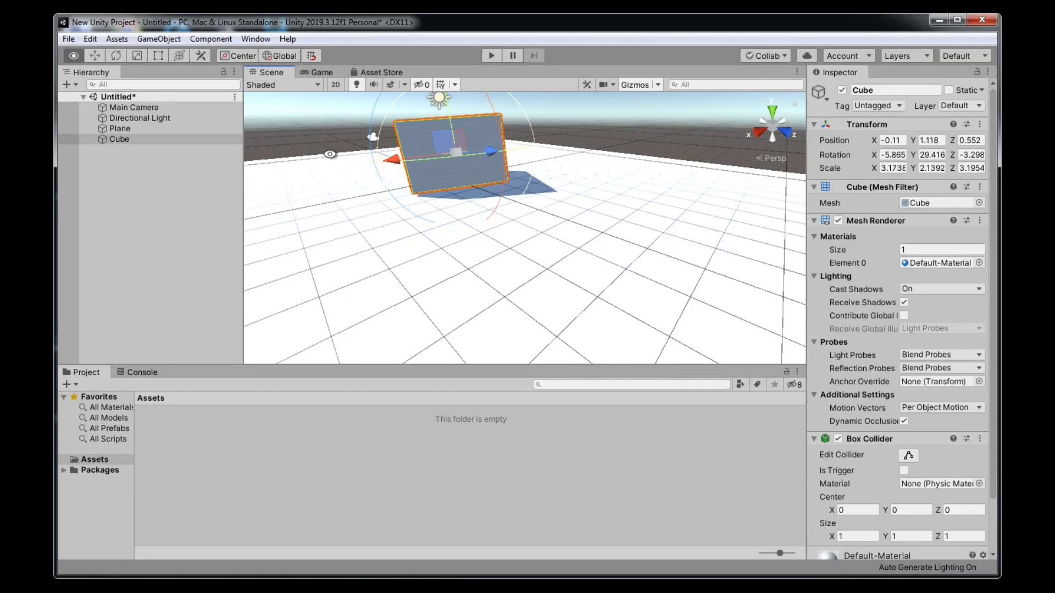
left_click_drag(324, 157, 591, 179, "alt")
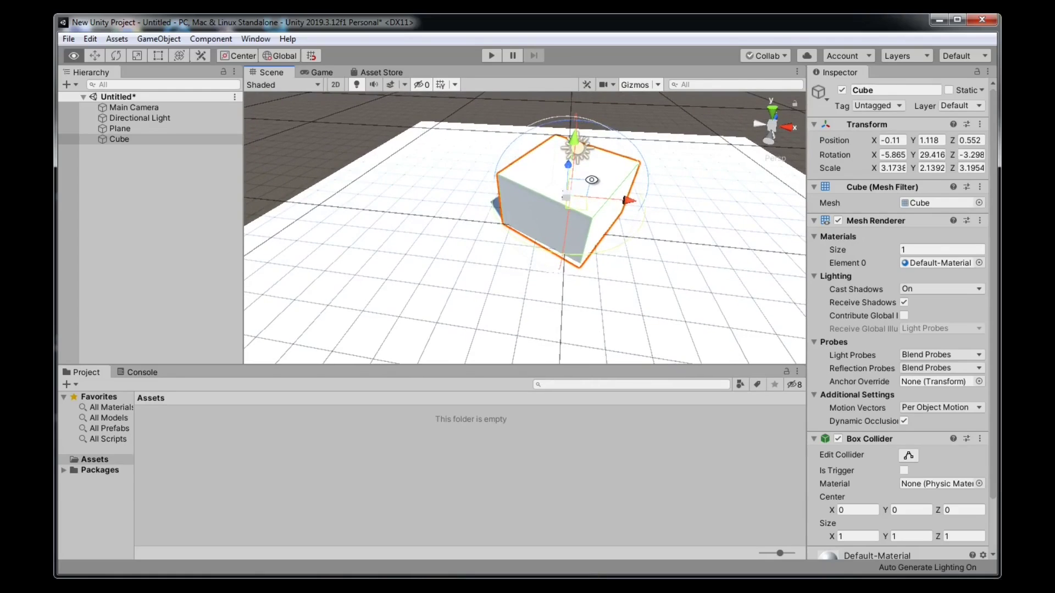
mouse_move(605, 176)
middle_mouse_down()
mouse_move(569, 167)
mouse_move(605, 172)
middle_mouse_up()
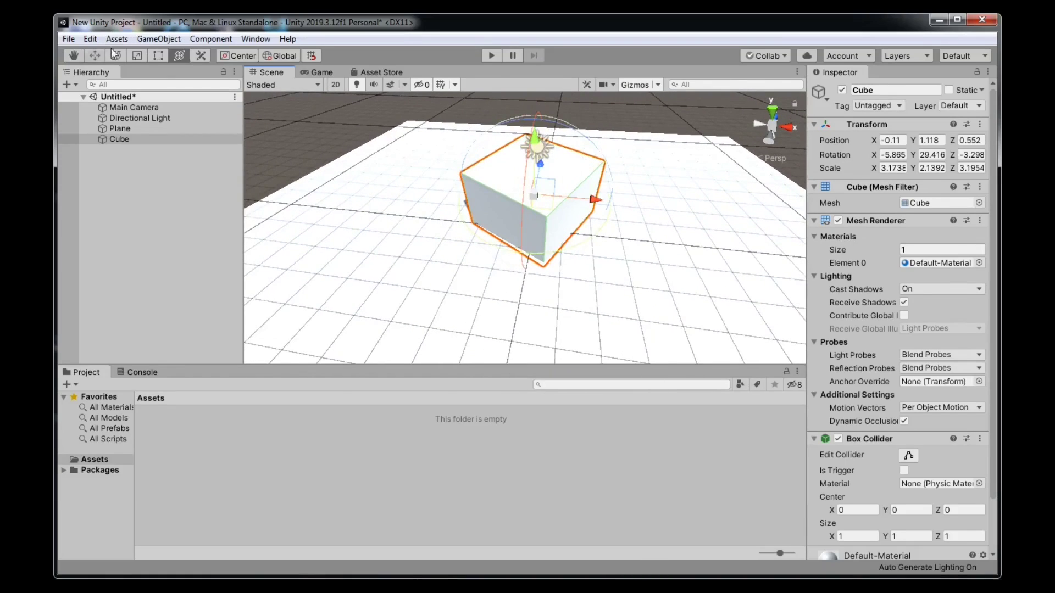
left_click(75, 56)
left_click_drag(546, 219, 526, 207)
scroll(525, 207, "down", 4)
scroll(526, 208, "up", 4)
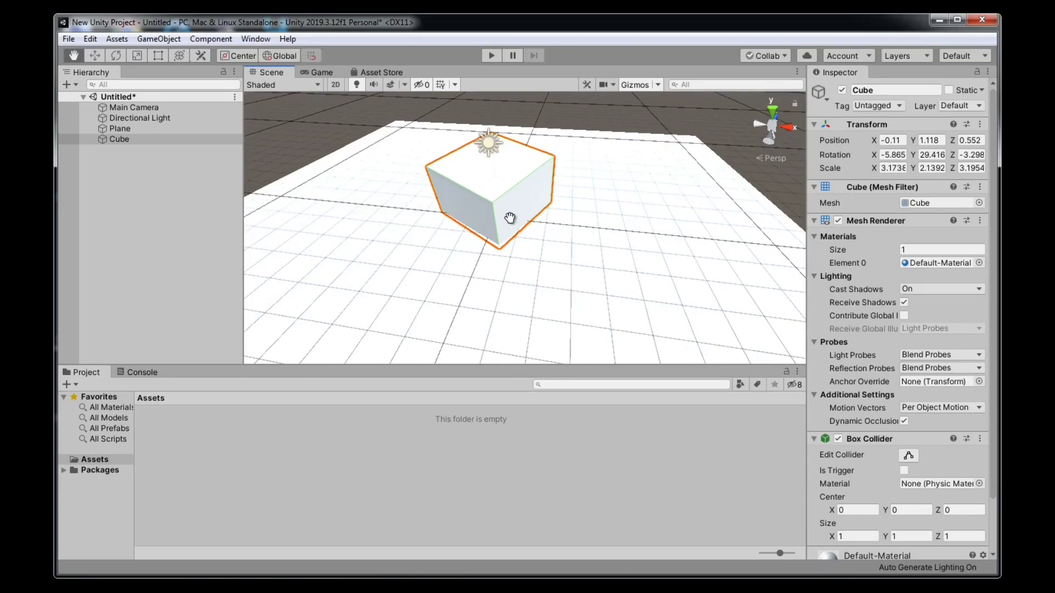
scroll(528, 231, "down", 1)
scroll(527, 229, "up", 2)
scroll(525, 226, "up", 1)
scroll(498, 214, "down", 3)
scroll(481, 207, "up", 1)
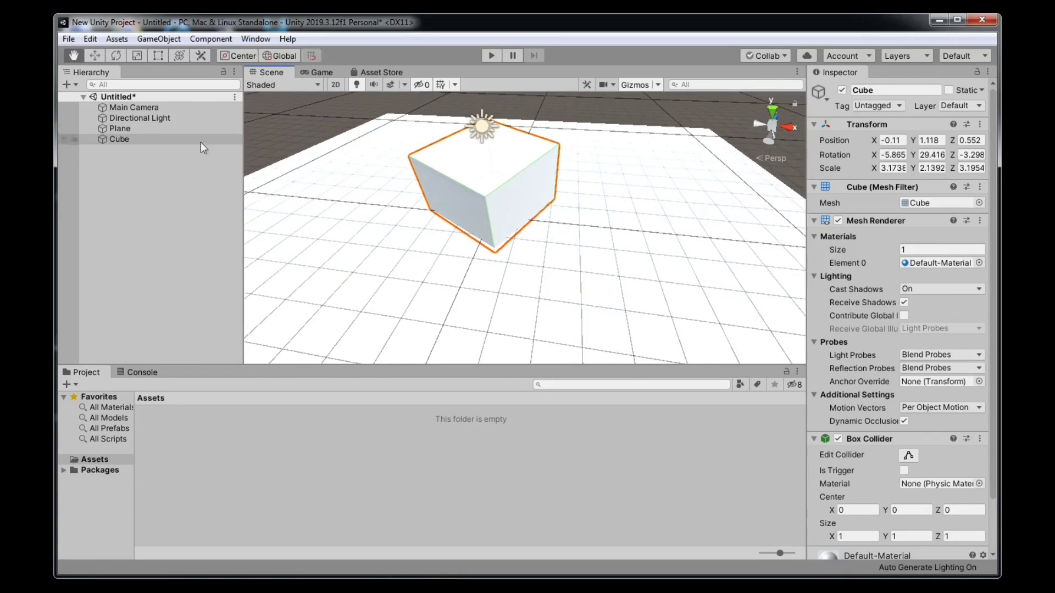
scroll(282, 167, "down", 10)
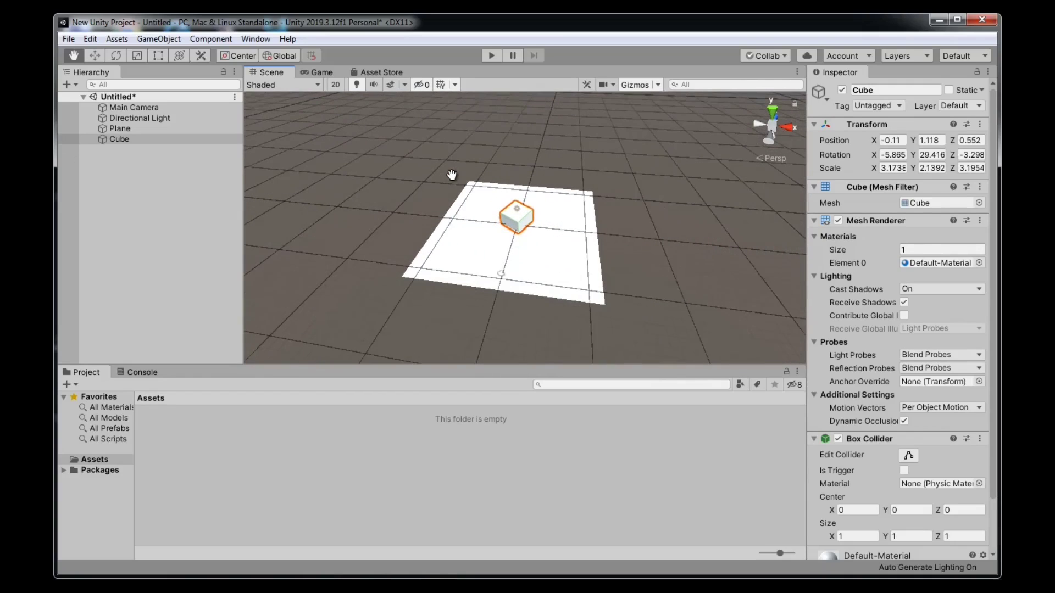
left_click(119, 157)
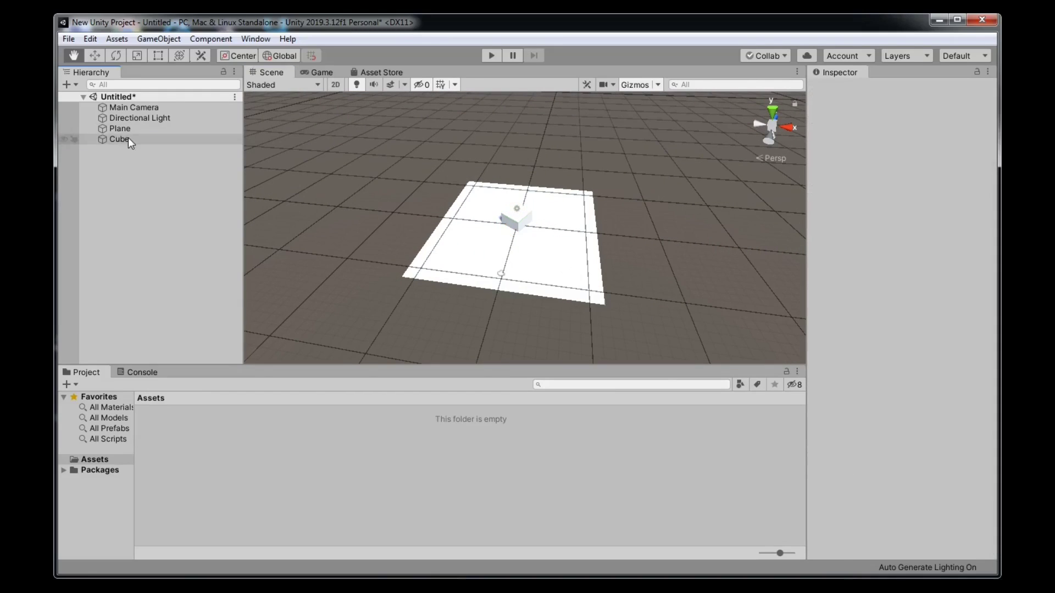
double_click(128, 137)
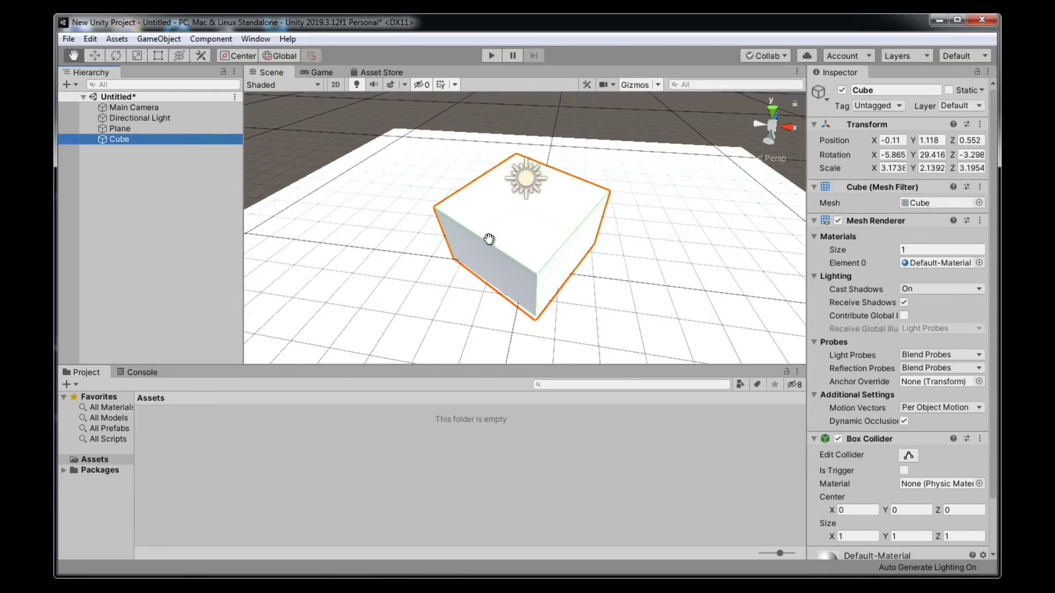
scroll(478, 242, "down", 2)
scroll(505, 248, "down", 2)
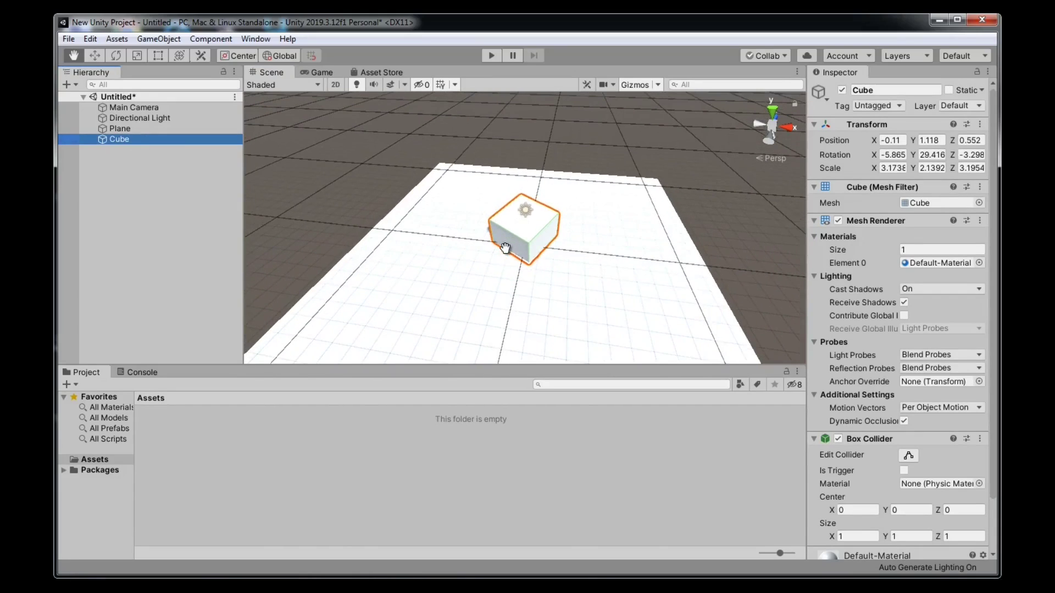
scroll(505, 248, "up", 5)
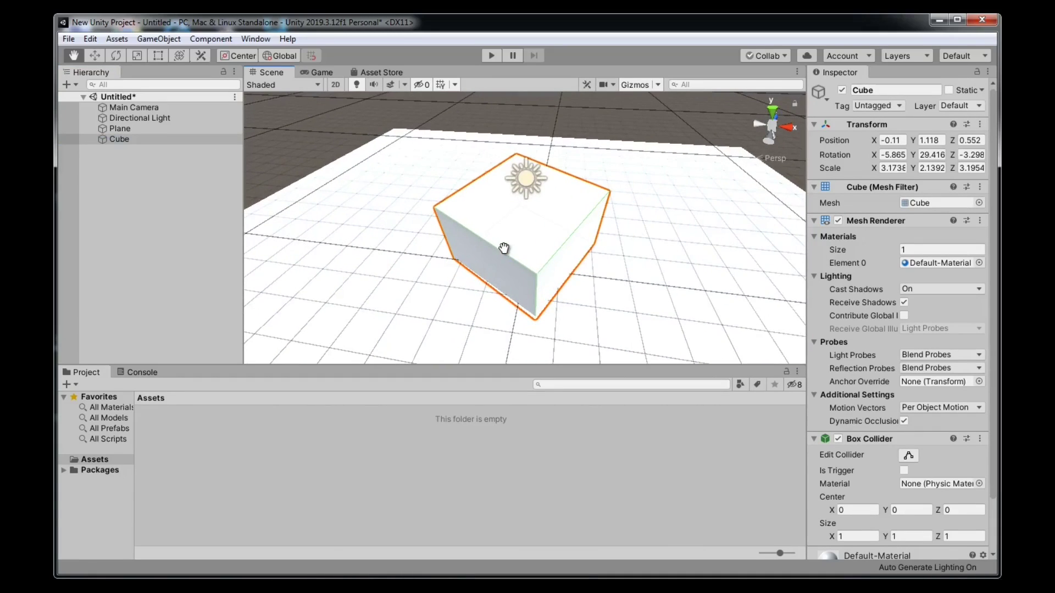
left_click(151, 209)
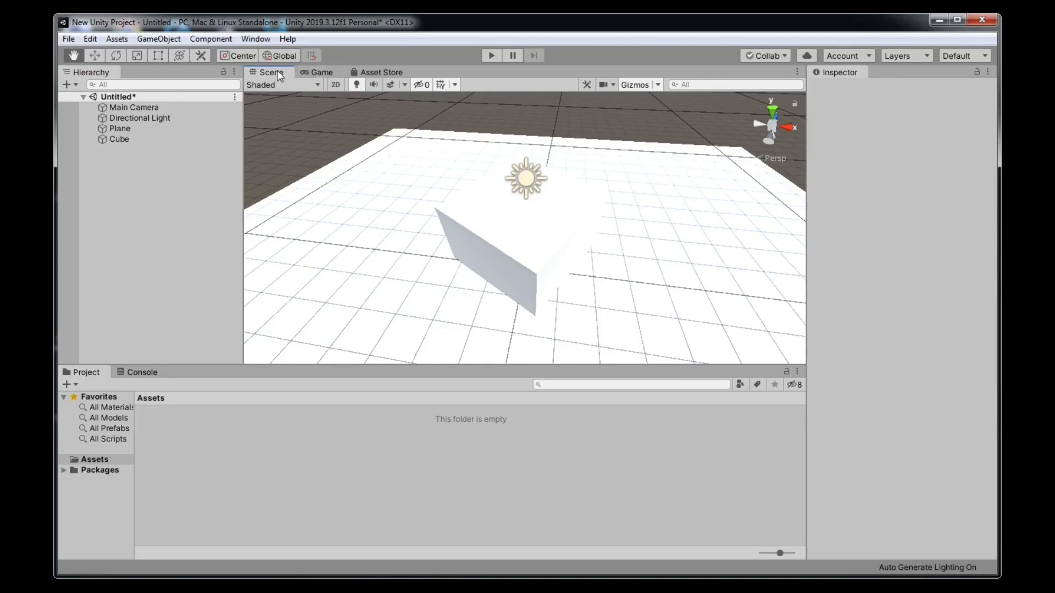
left_click(329, 70)
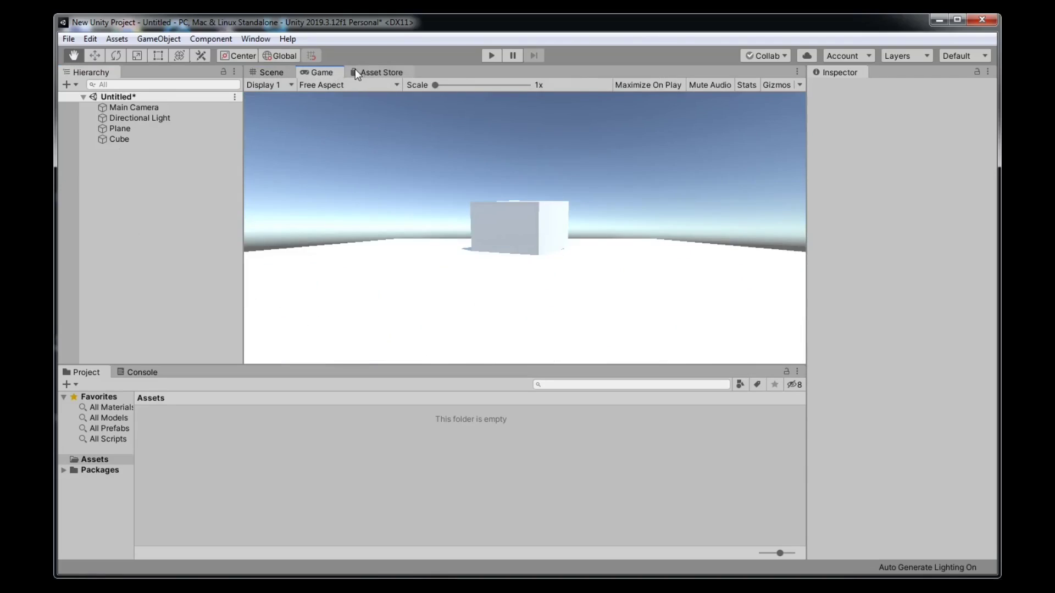
left_click(382, 74)
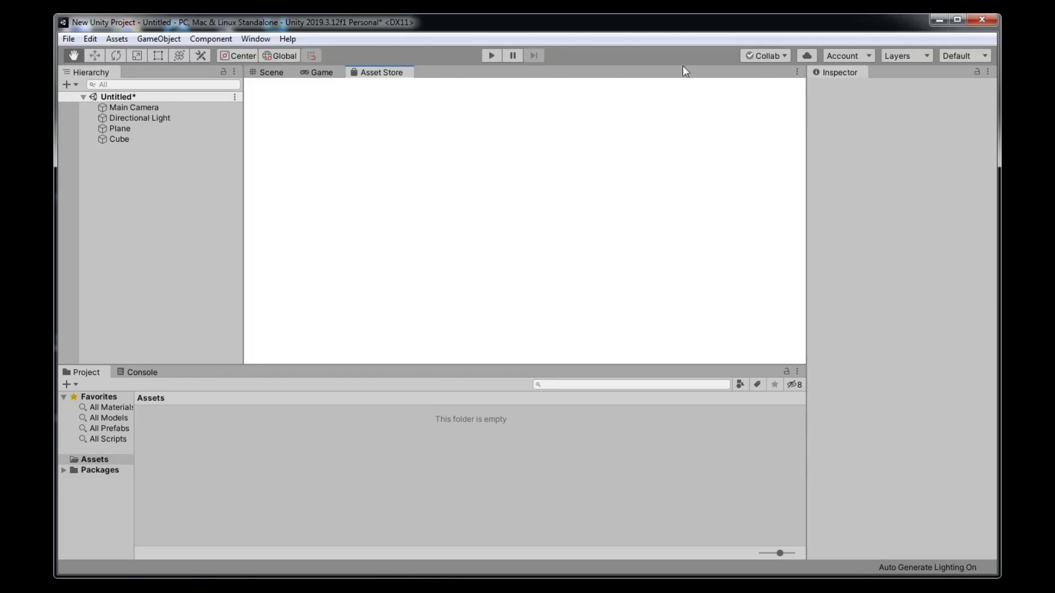
left_click(797, 71)
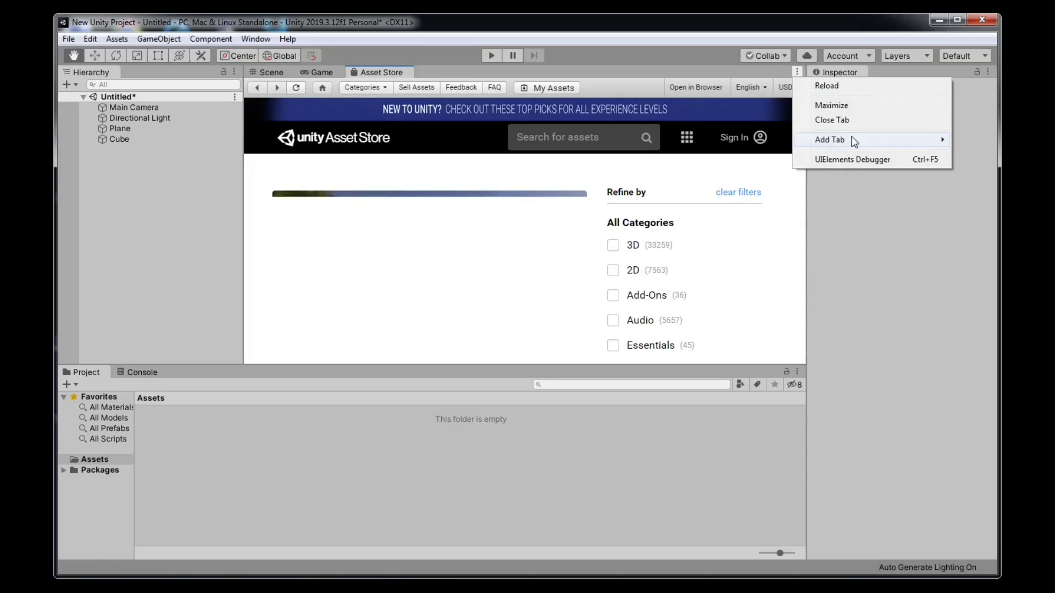
mouse_move(854, 142)
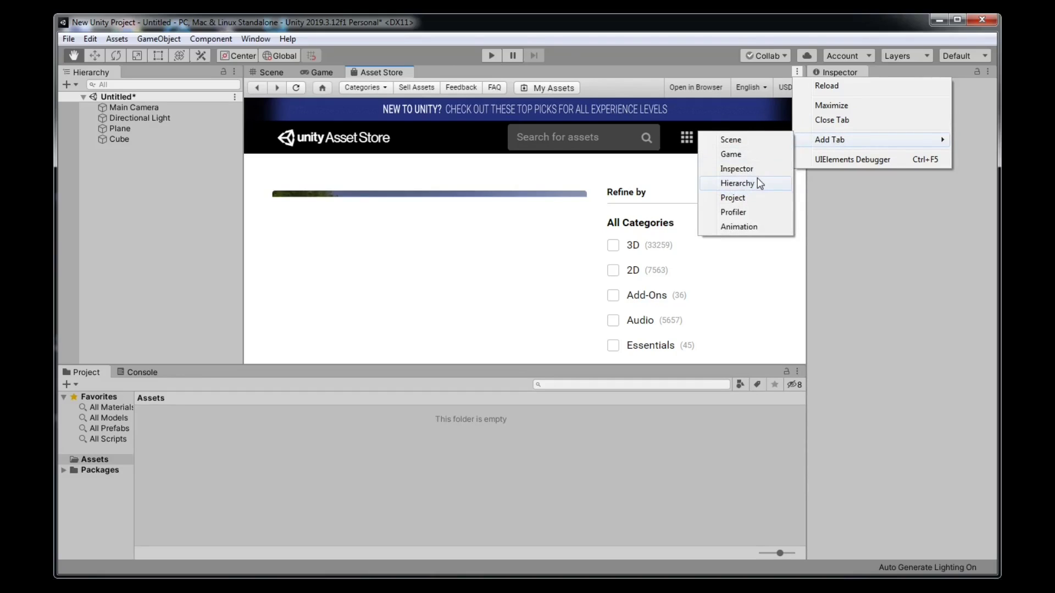
left_click(754, 199)
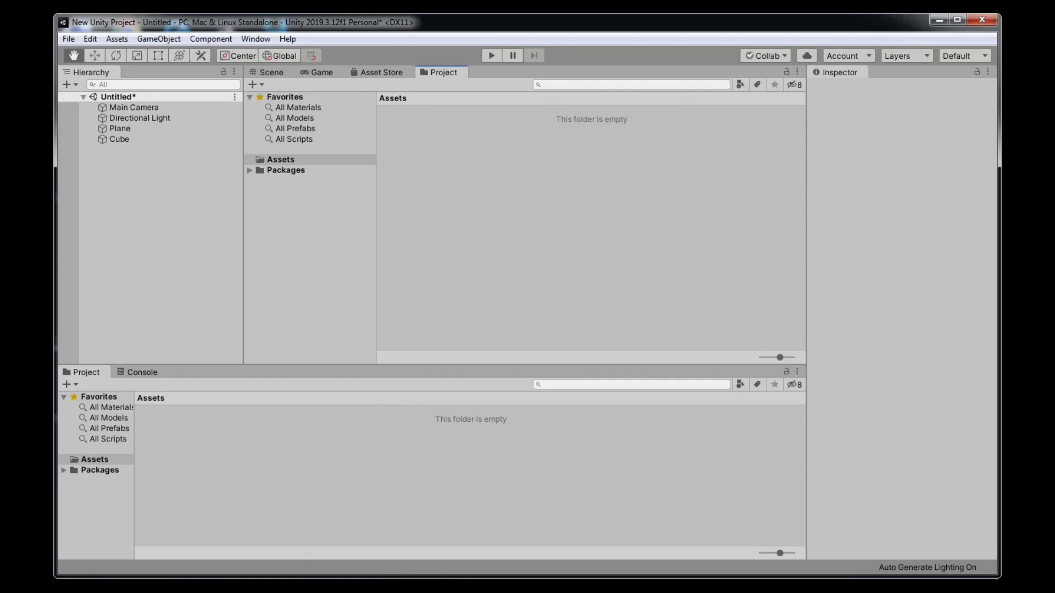
left_click(800, 72)
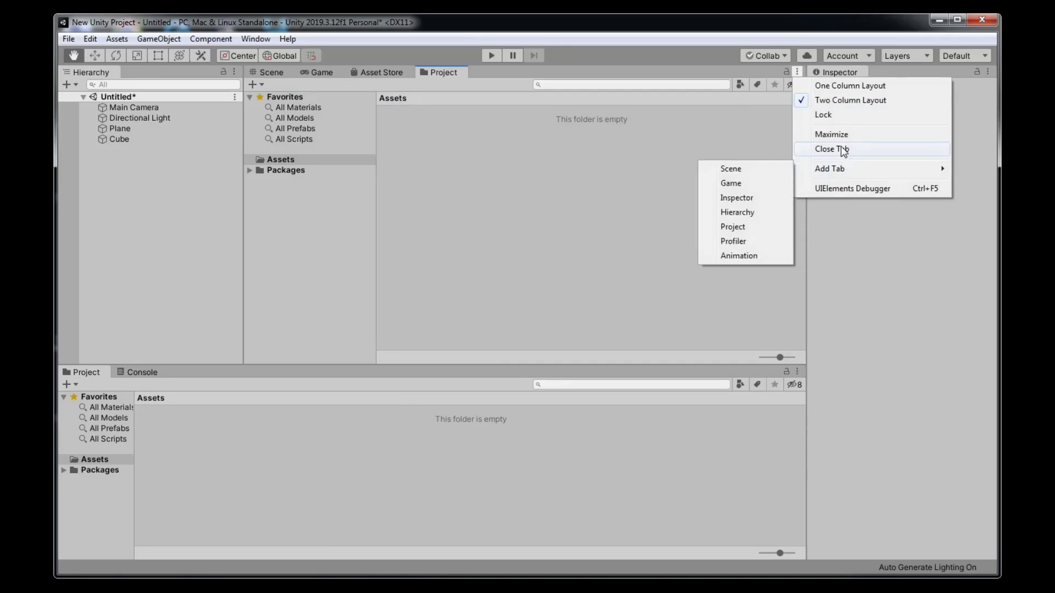
left_click(843, 149)
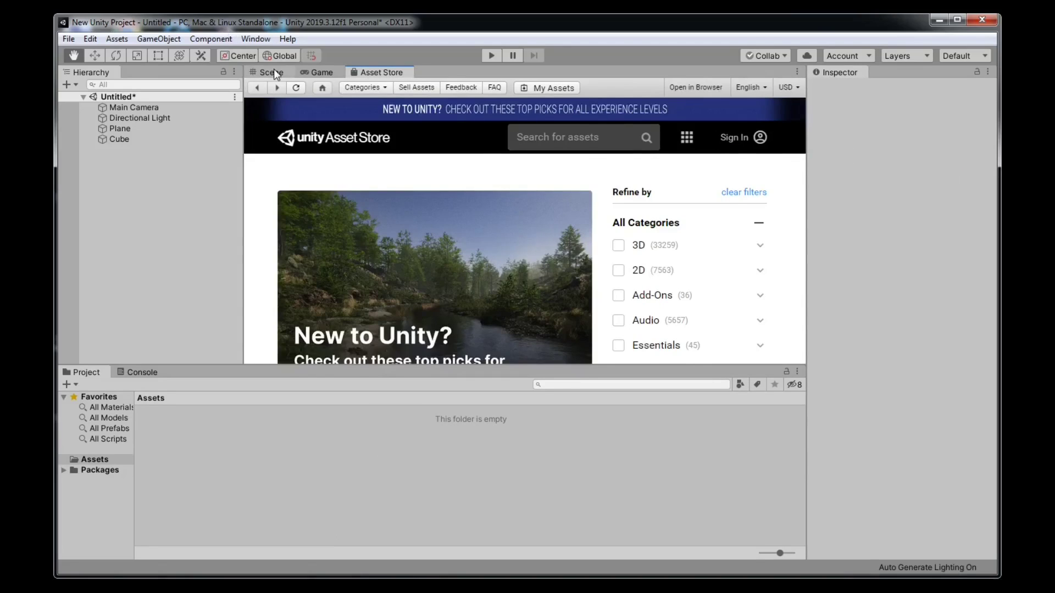
left_click(274, 71)
mouse_move(275, 69)
left_mouse_down()
mouse_move(312, 59)
mouse_move(268, 81)
mouse_move(138, 61)
mouse_move(144, 78)
mouse_move(269, 69)
mouse_move(249, 70)
mouse_move(269, 68)
mouse_move(259, 69)
left_mouse_up()
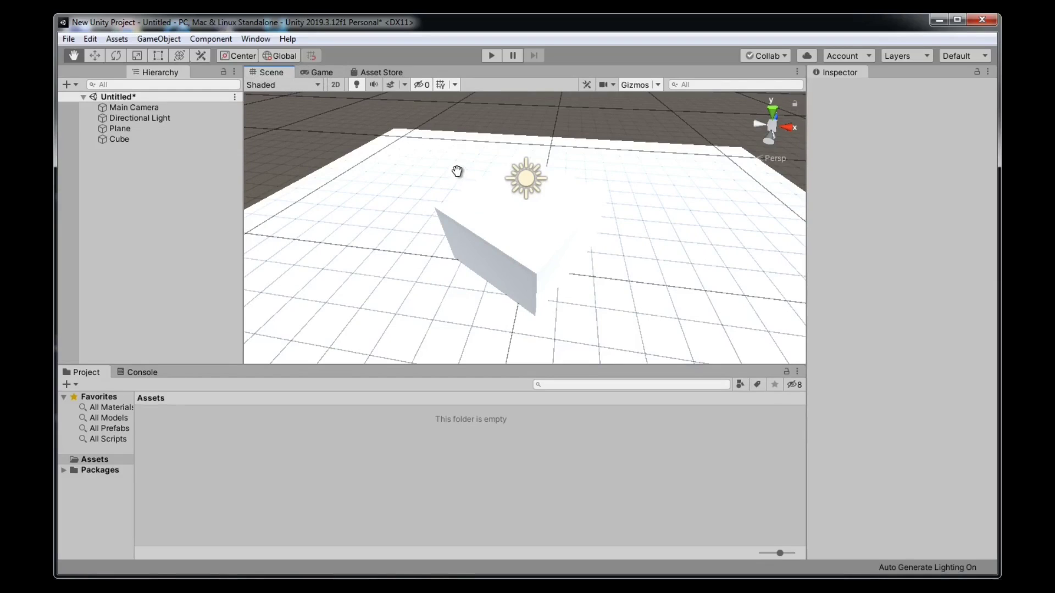
scroll(409, 140, "down", 3)
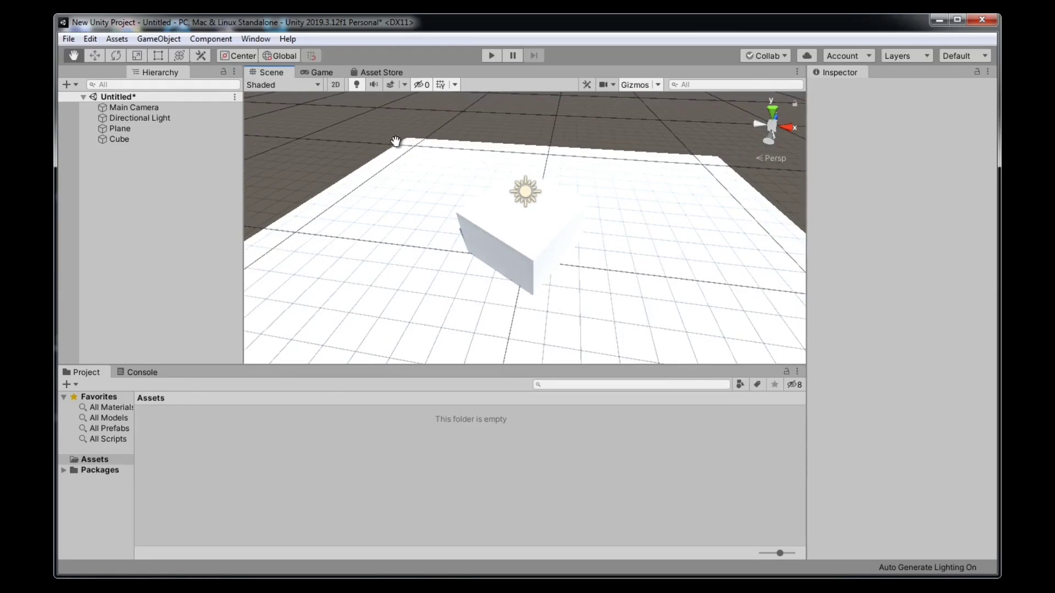
left_click(144, 374)
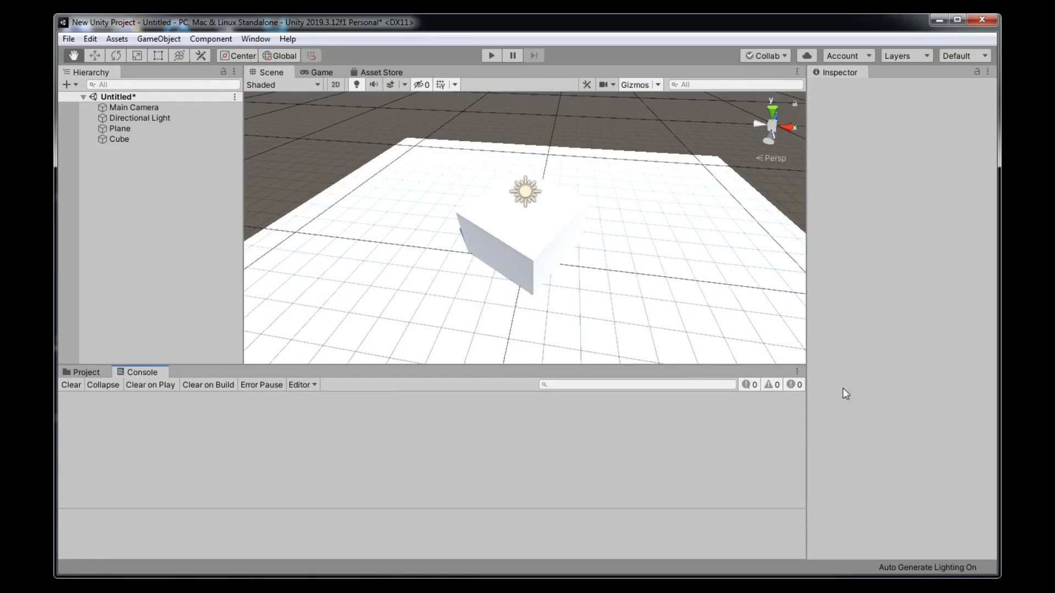
left_click(797, 371)
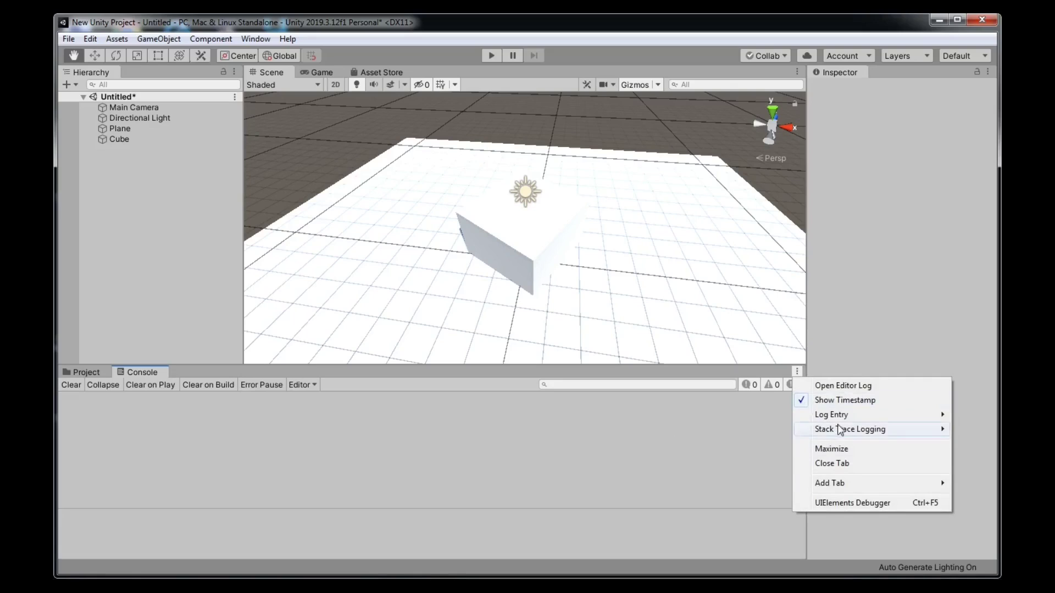
left_click(797, 371)
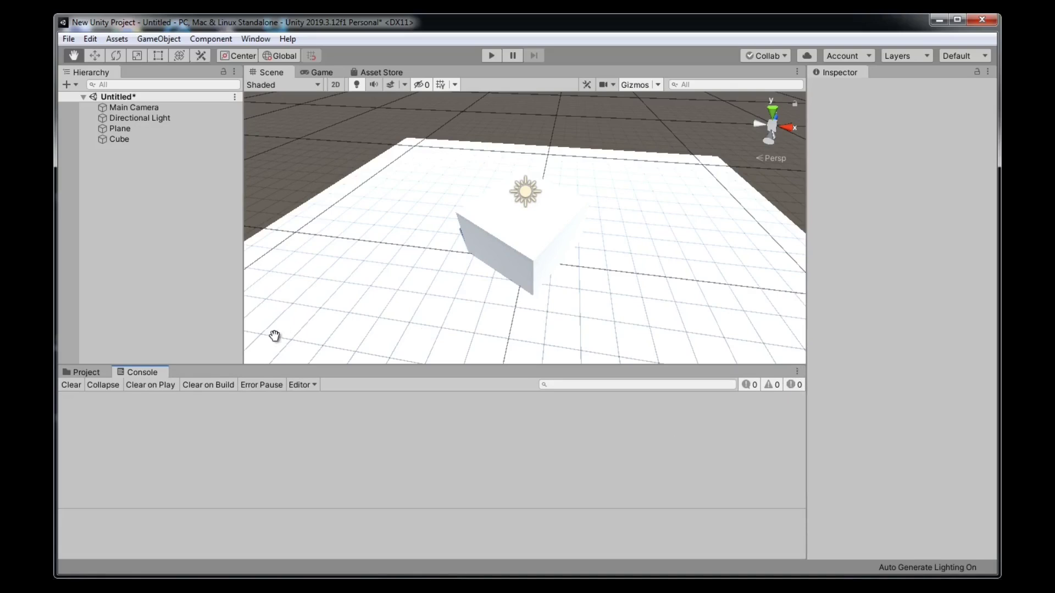
left_click(85, 374)
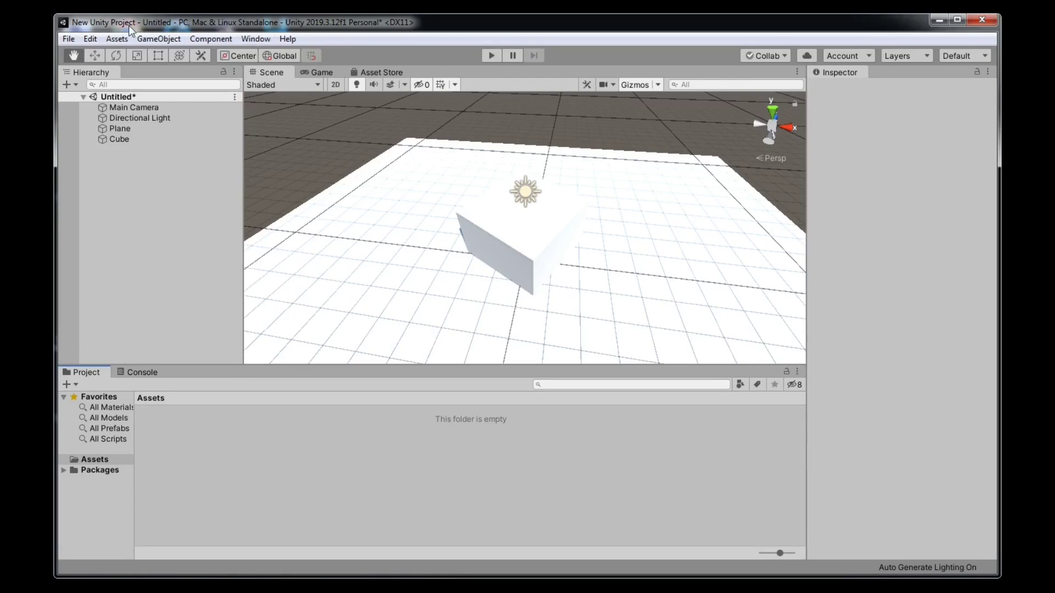
Open and dismiss the File menu, zoom out the Scene view, then reopen File
left_click(69, 39)
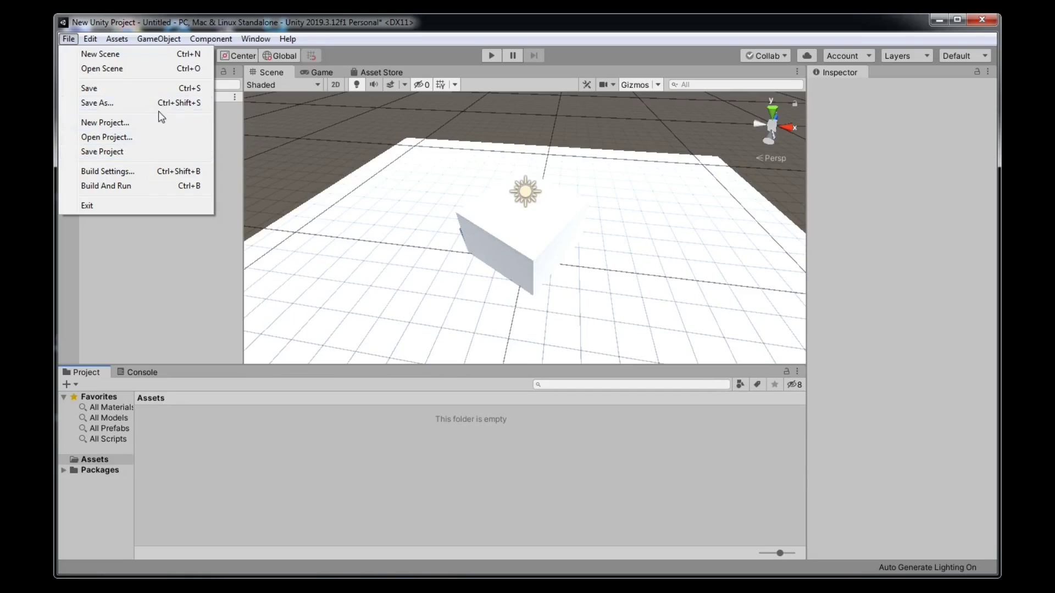
left_click(141, 155)
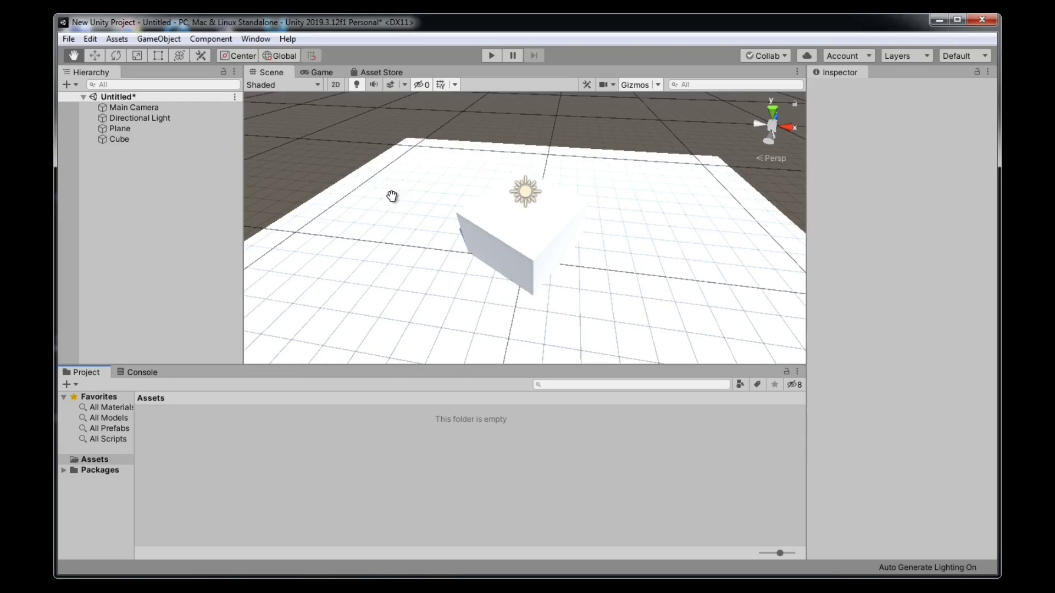
scroll(471, 198, "down", 5)
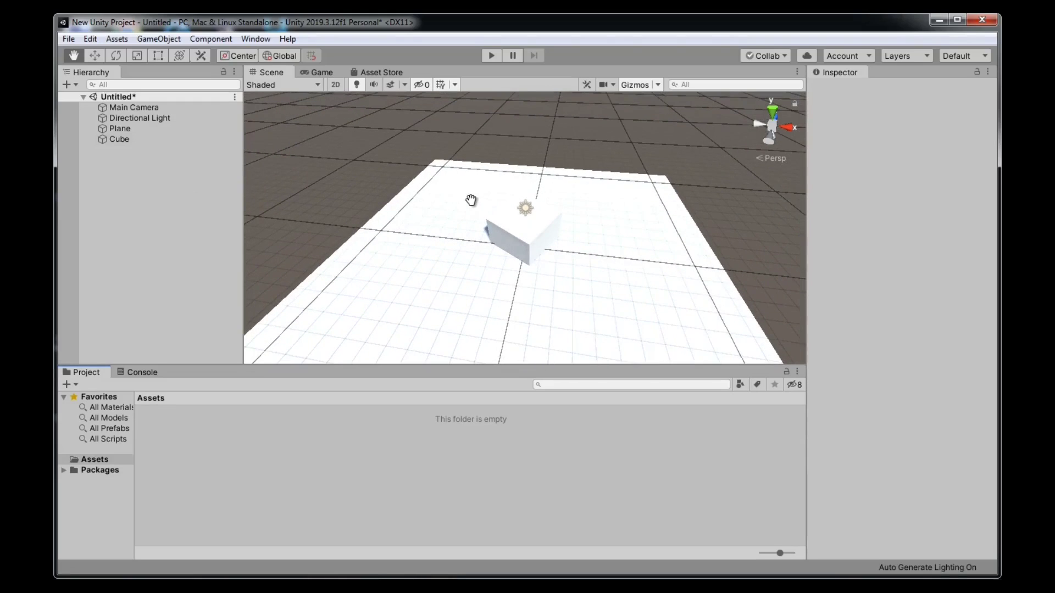
left_click(66, 39)
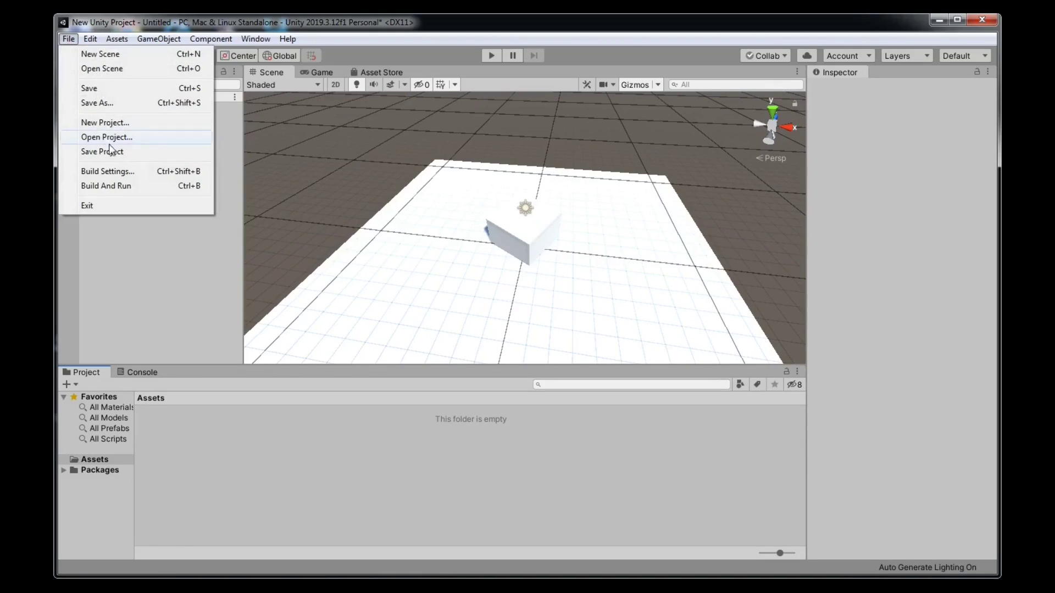
Save the scene as MAGIC_level_01 with Save As
left_click(97, 102)
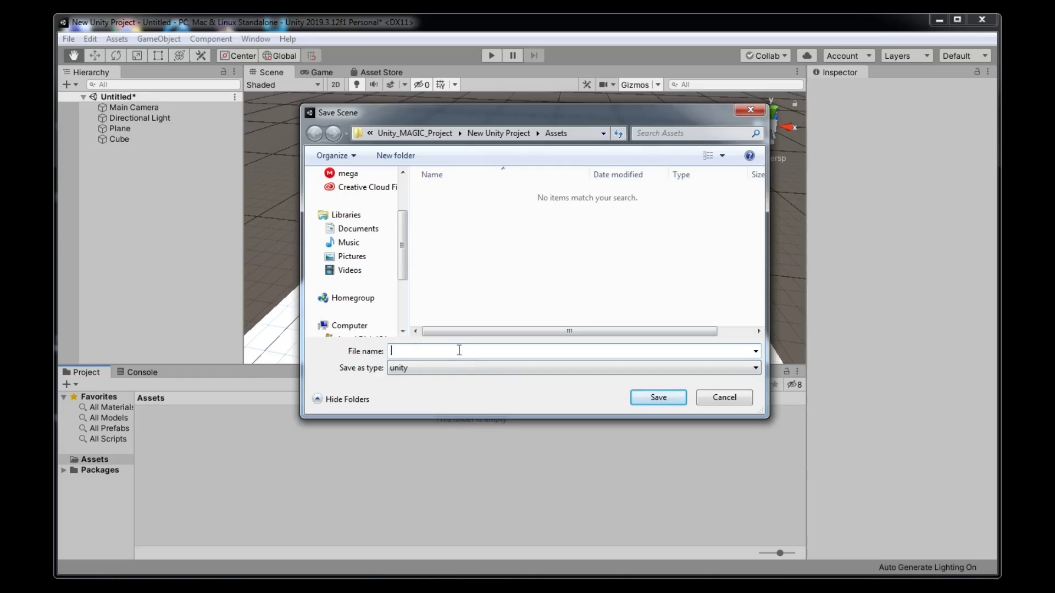
type("MAGIC_level_01")
left_click(658, 399)
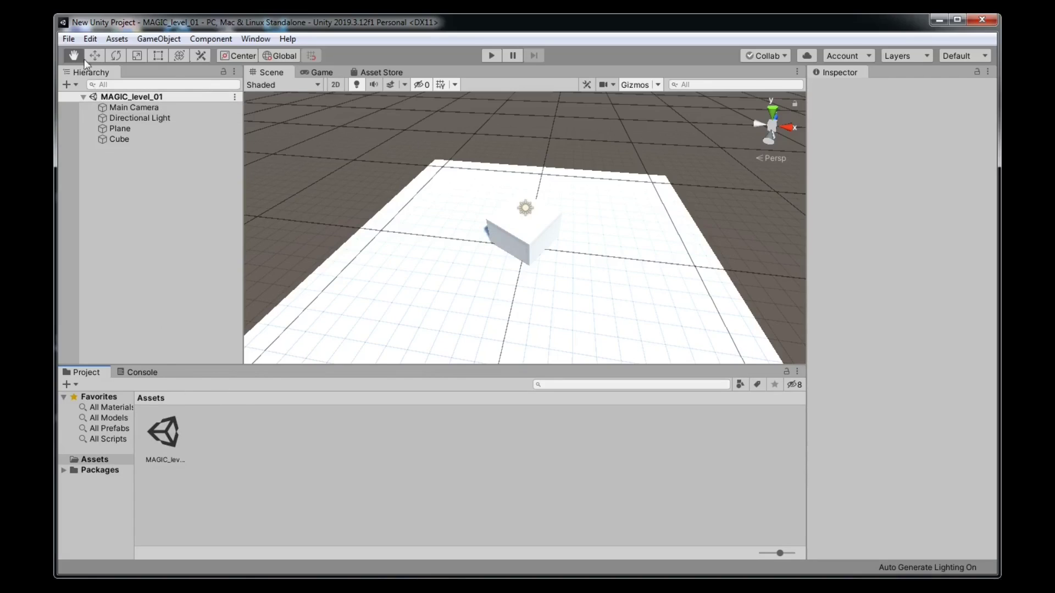
Save a second copy of the scene named MAGIC_level_02 with File > Save As
left_click(68, 39)
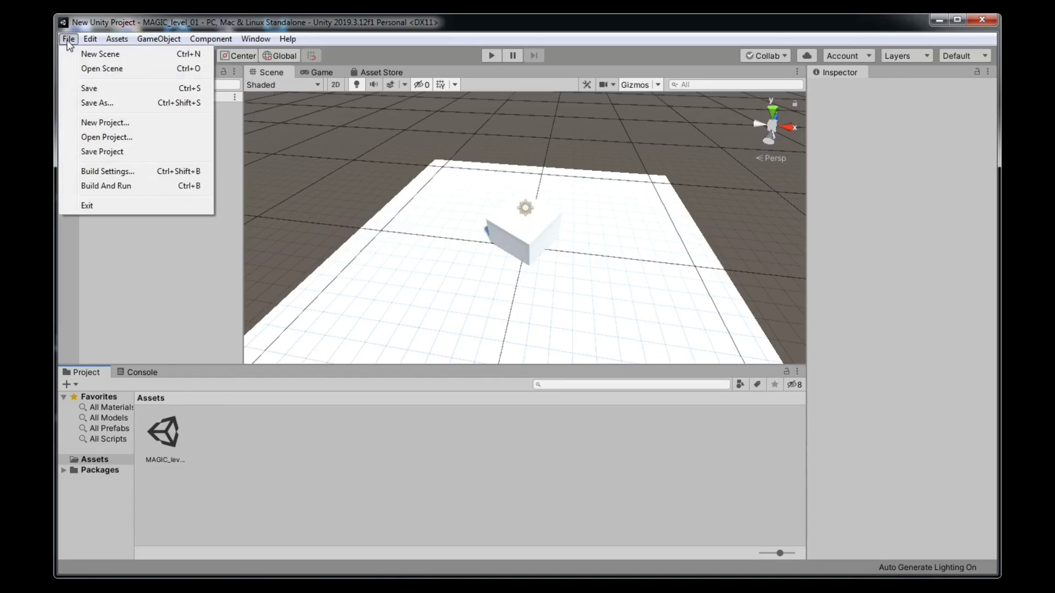
left_click(102, 103)
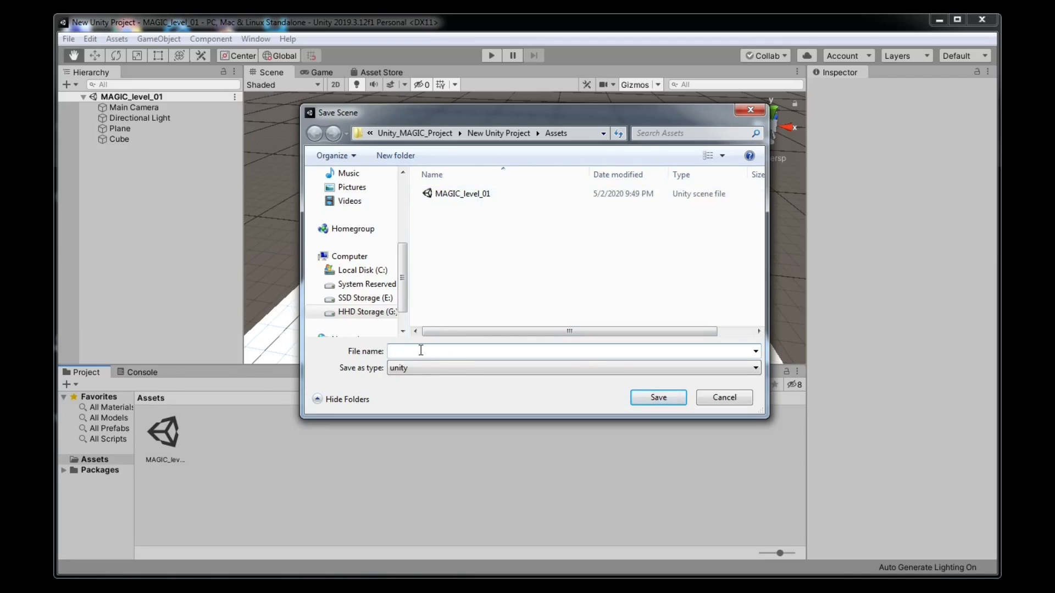
type("Ma")
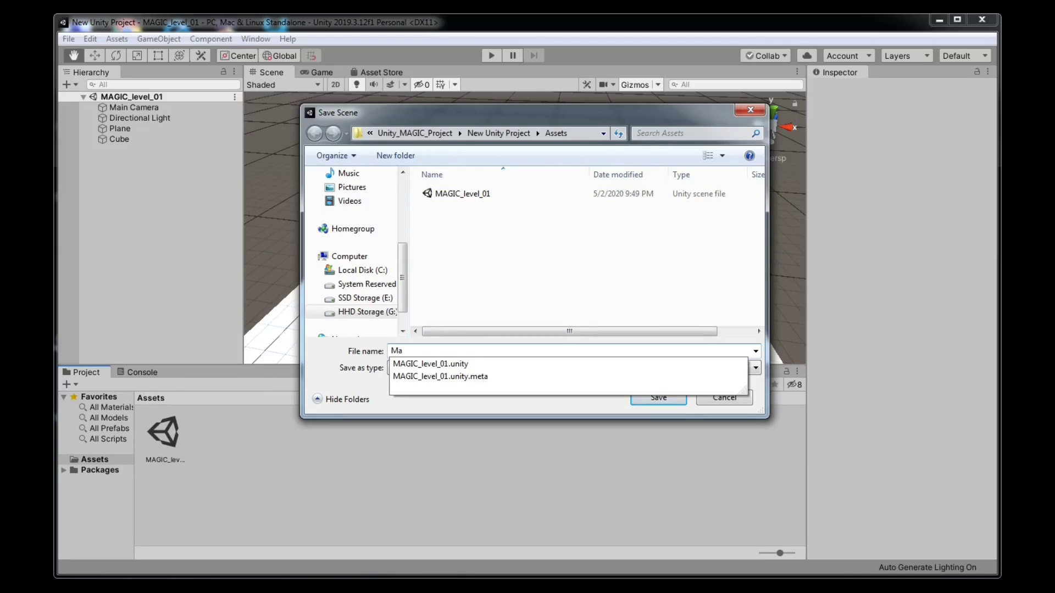
key("BackSpace")
type("AGIC_level_01")
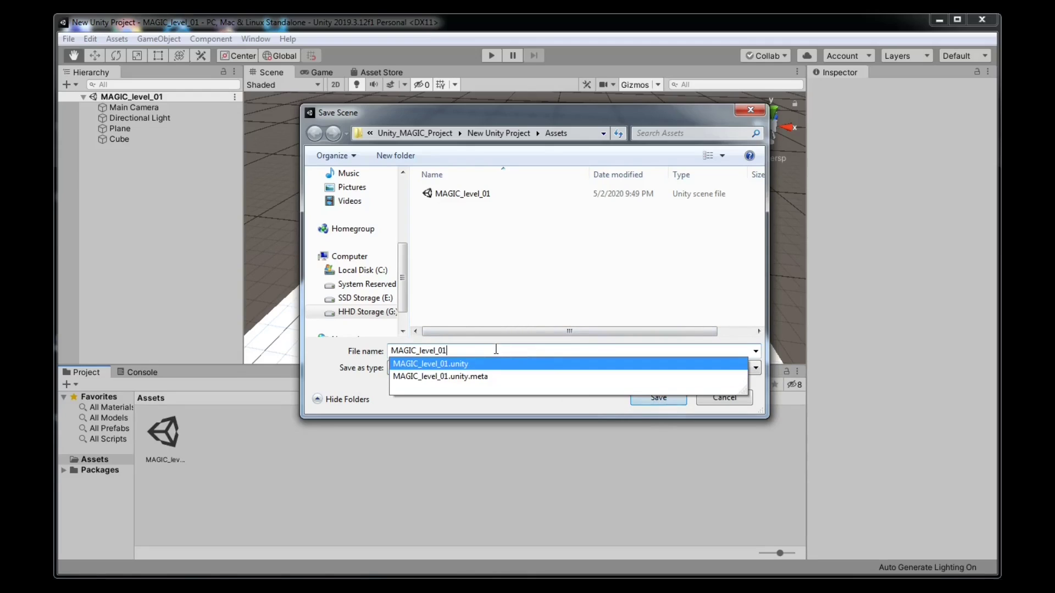
key("BackSpace")
type("2")
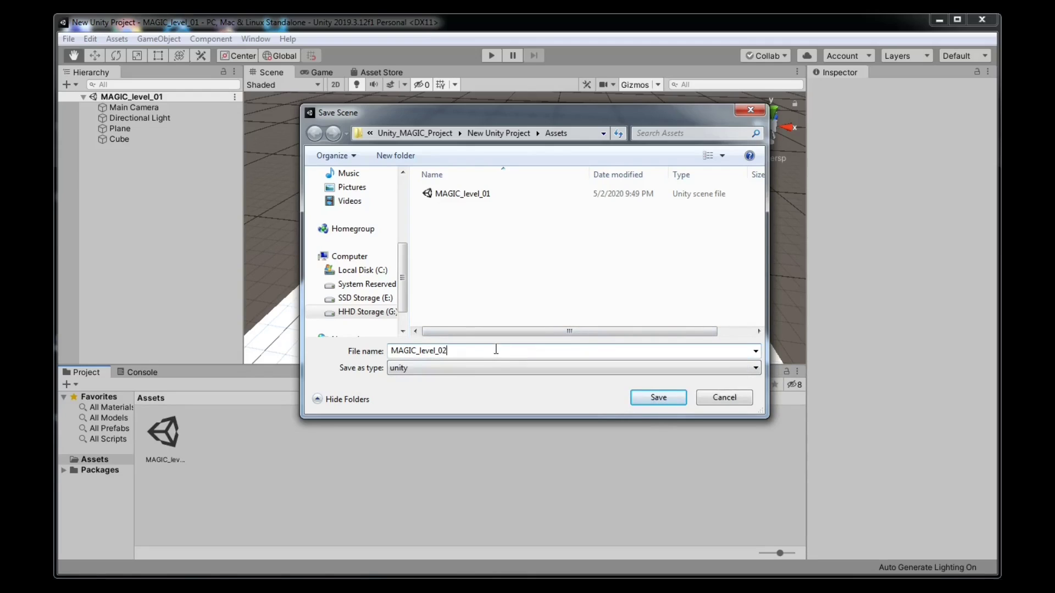
left_click(657, 398)
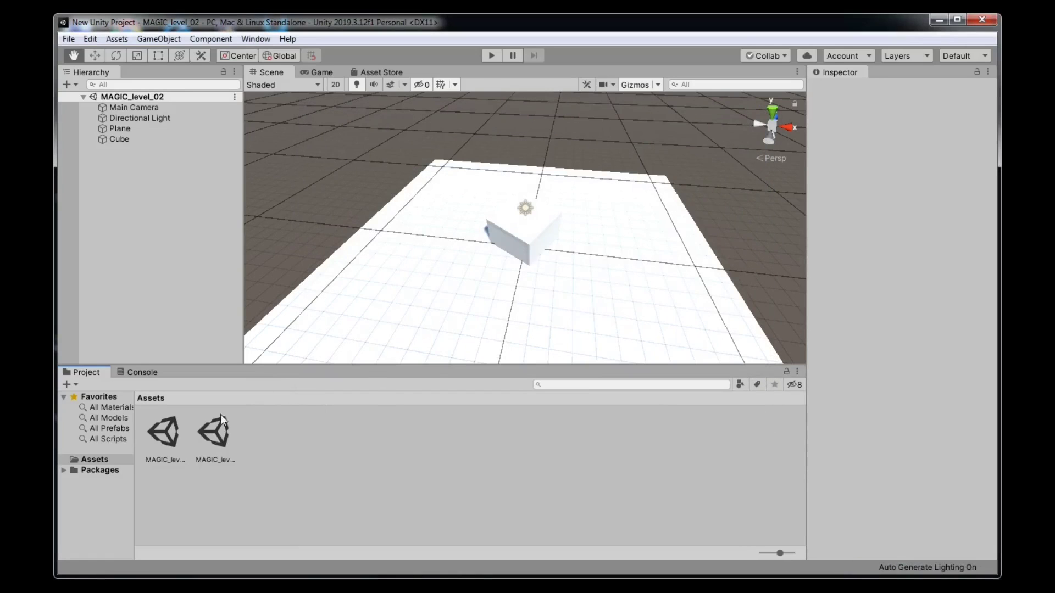
Inspect the two scene assets and the Cube, then open MAGIC_level_01
left_click(224, 434)
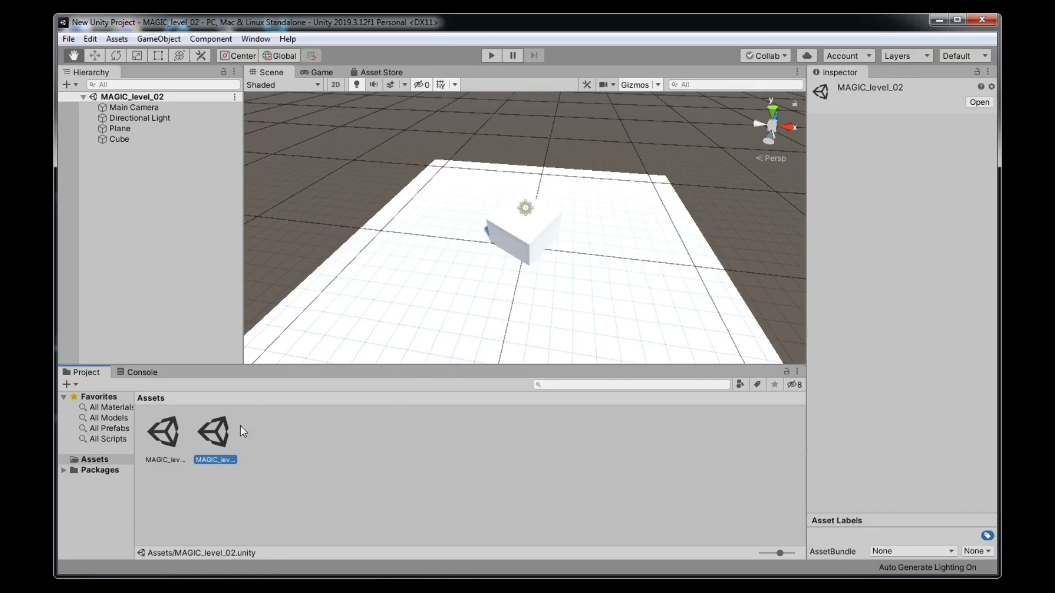
left_click(176, 430)
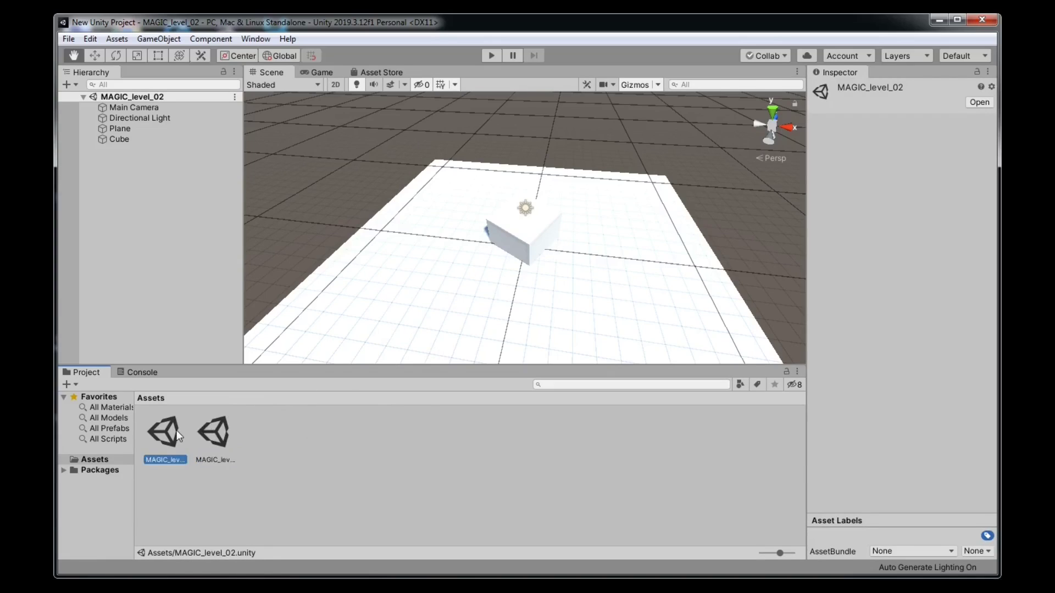
left_click(124, 140)
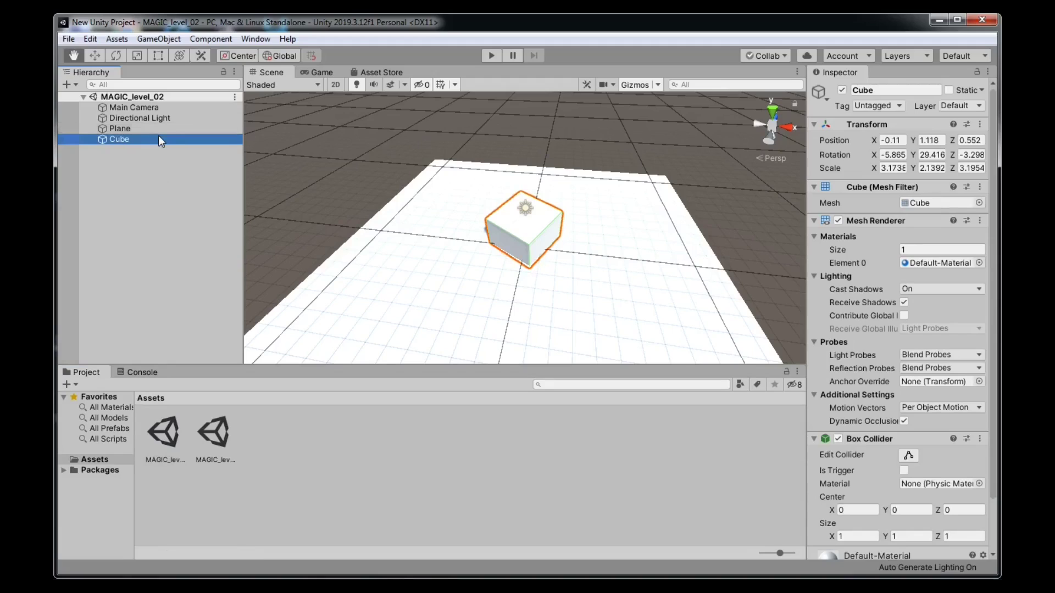
left_click(314, 426)
double_click(163, 431)
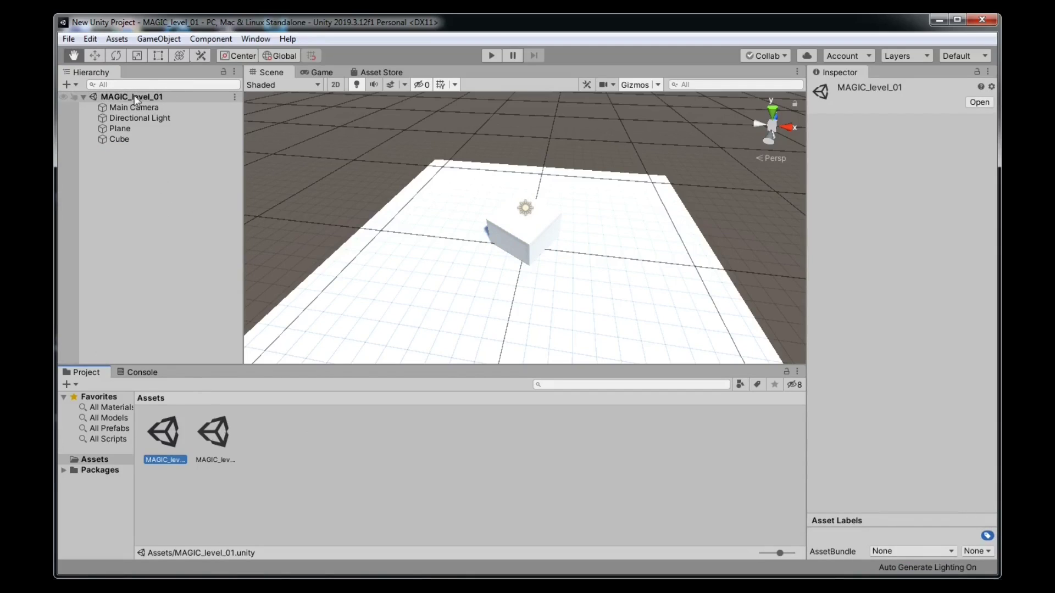
Delete the Cube from MAGIC_level_01, leaving the camera, light and plane
left_click(529, 235)
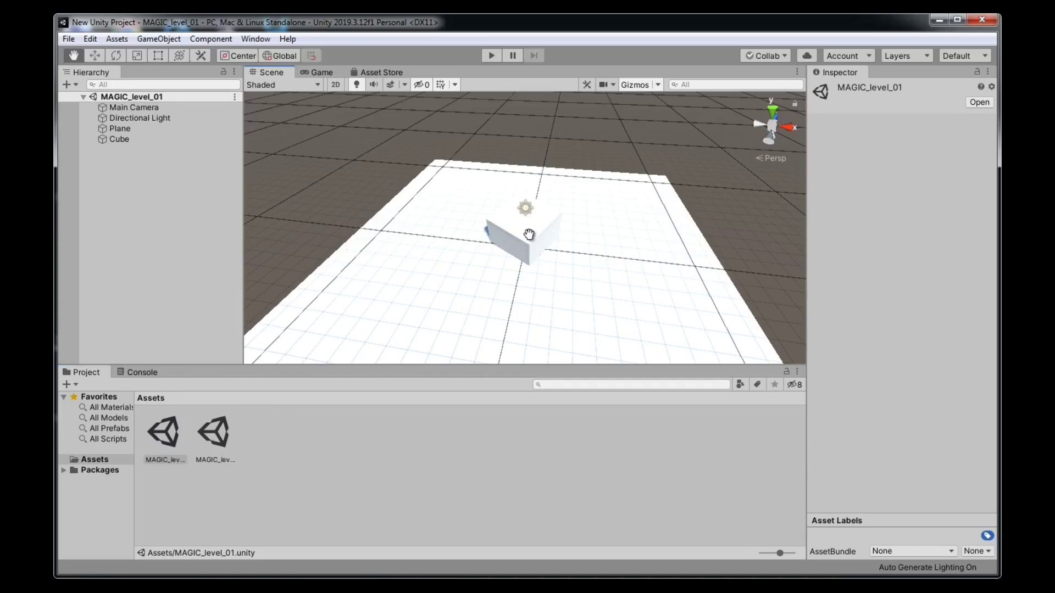
left_click(131, 130)
left_click(130, 139)
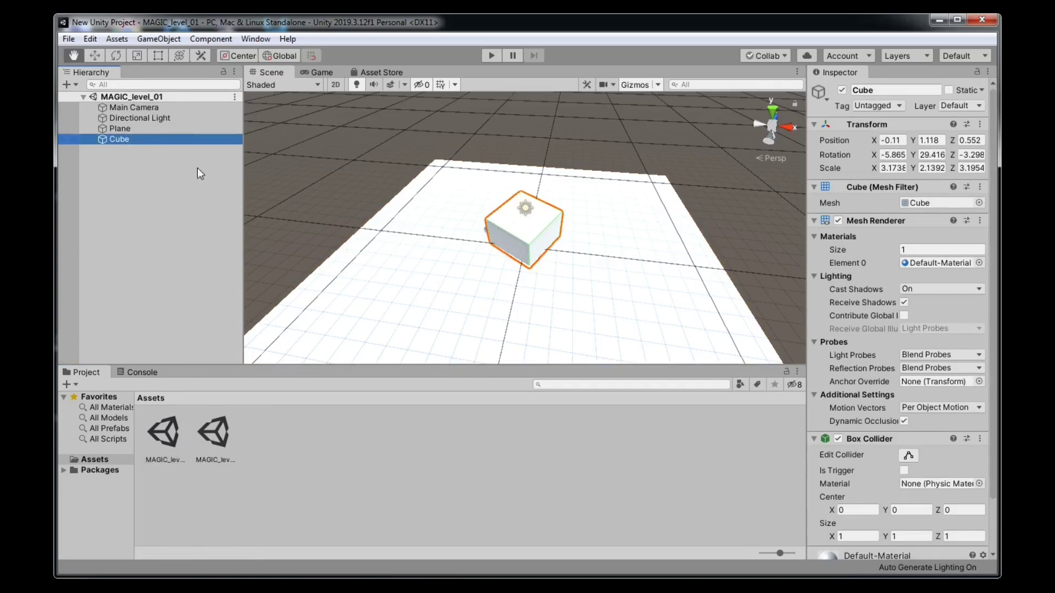
key("Delete")
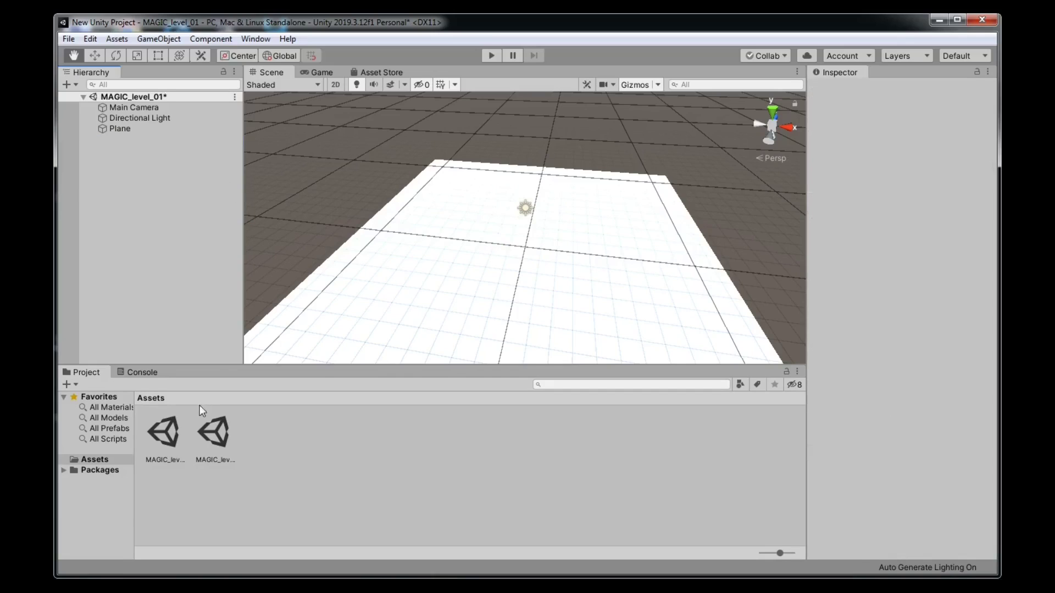
left_click(69, 39)
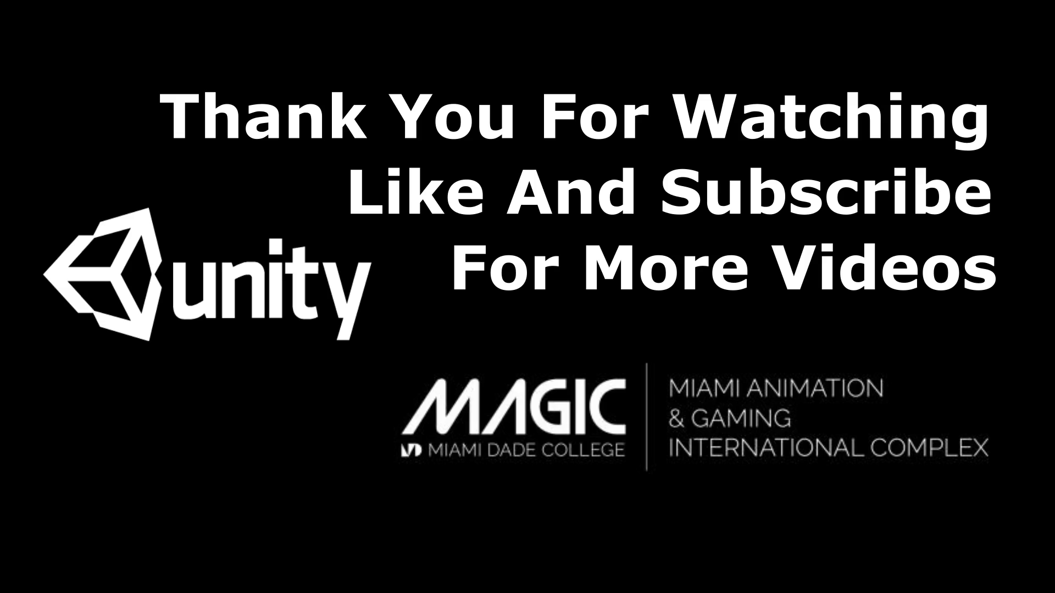